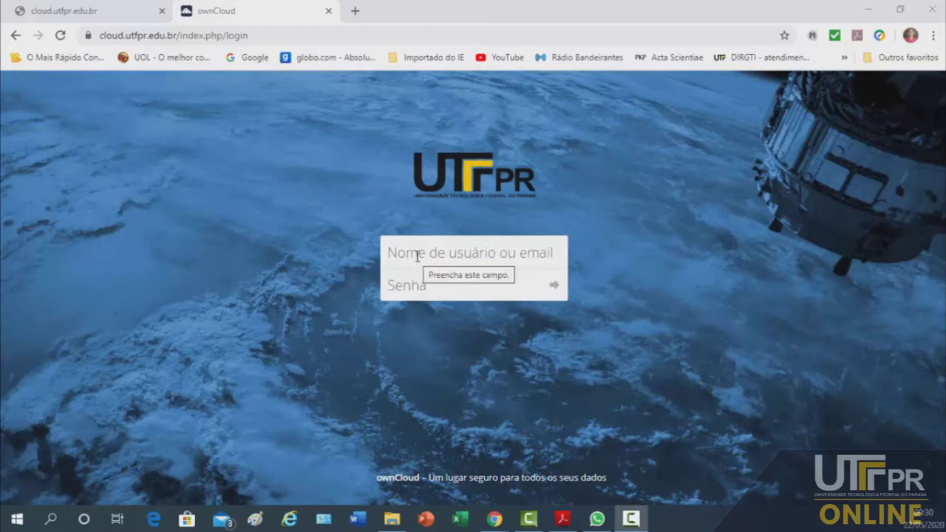
# - Log into the UTFPR ownCloud account with the autofilled username and the account password
pyautogui.click(321, 260)
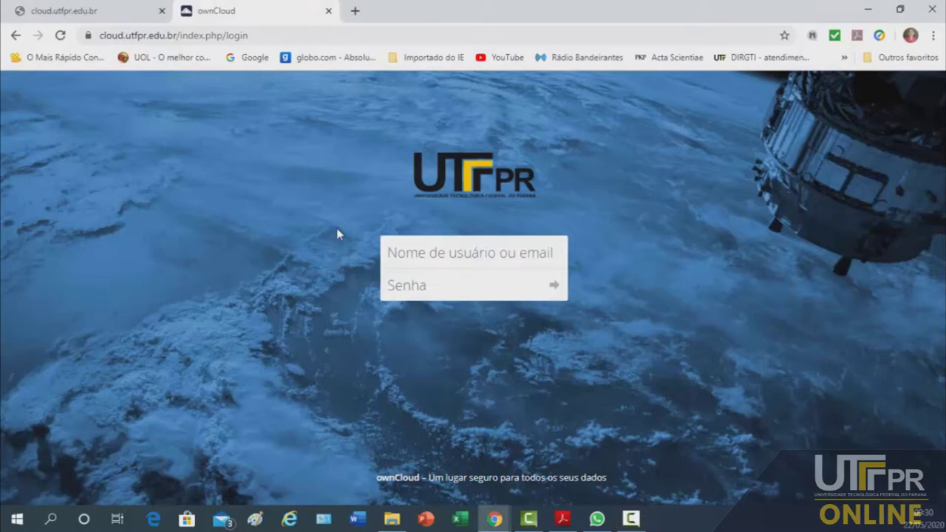
pyautogui.click(392, 253)
pyautogui.click(407, 284)
pyautogui.write('••')
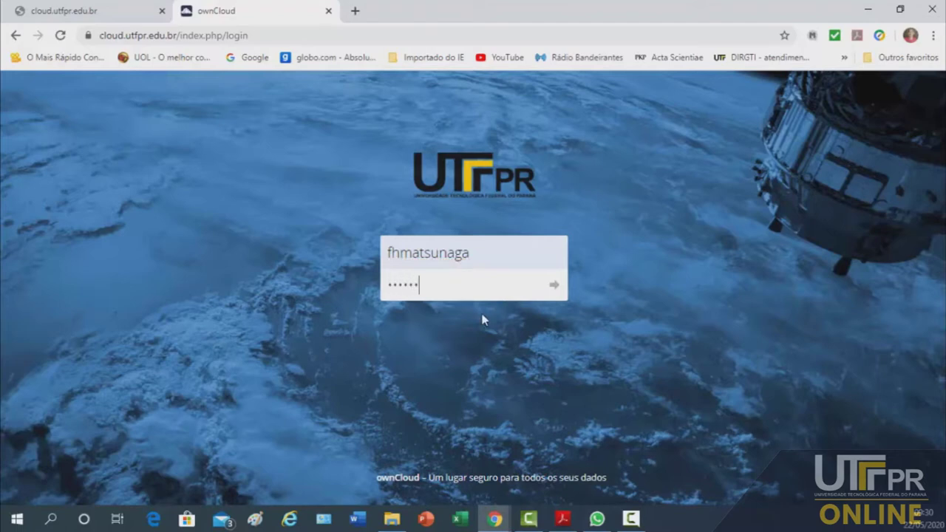
pyautogui.click(553, 286)
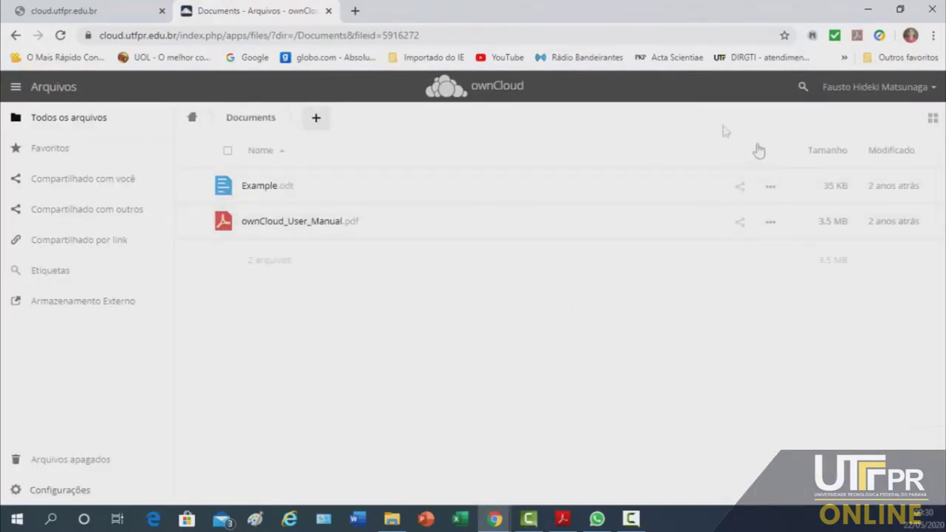
# - Briefly open and close the apps menu, then go to personal settings from the user dropdown
pyautogui.click(16, 87)
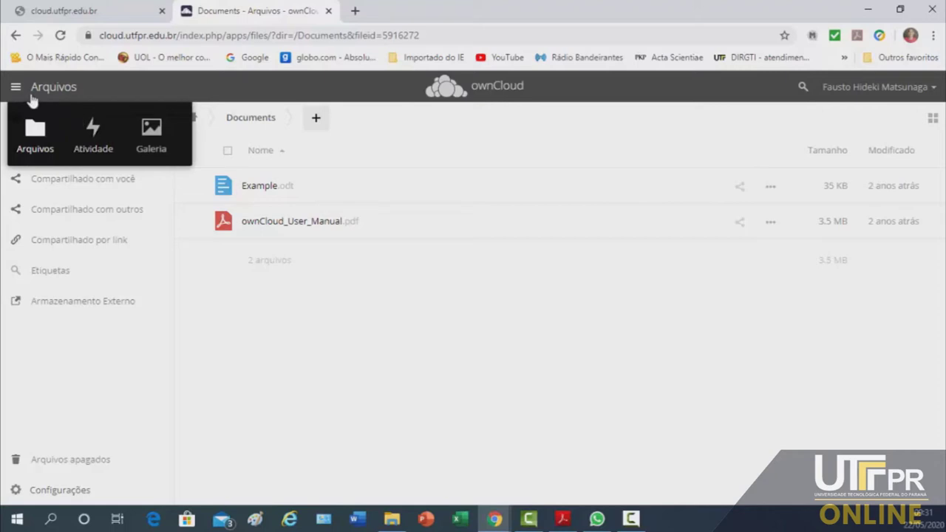
pyautogui.click(34, 133)
pyautogui.click(913, 89)
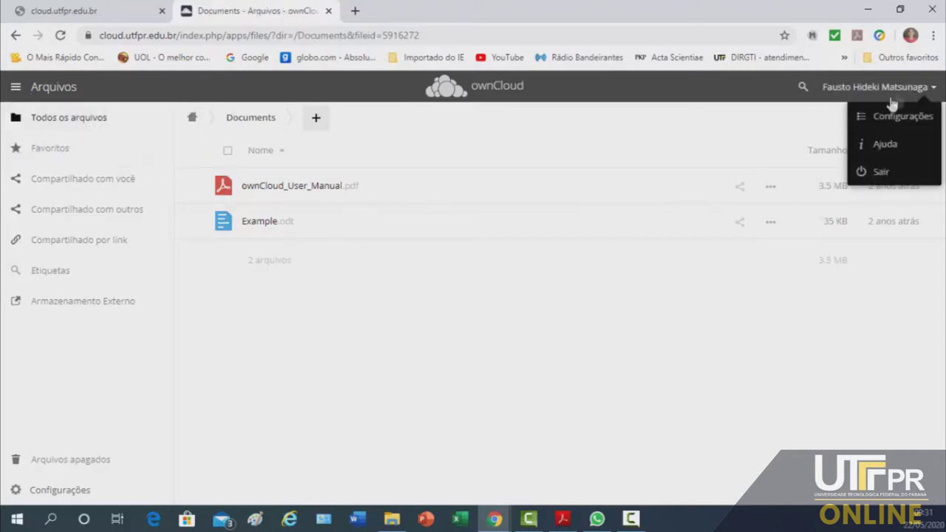
pyautogui.click(886, 124)
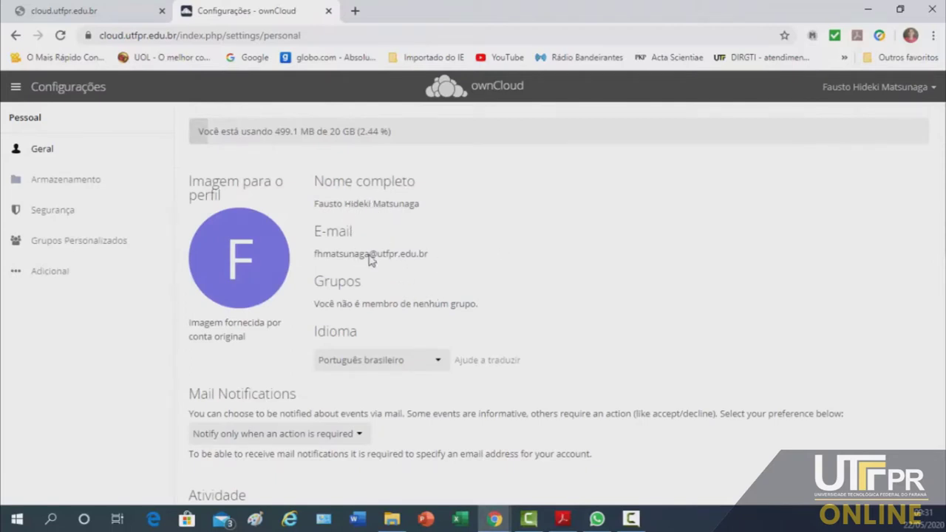
# - Scroll down the personal settings page to the mail notification preferences and back up
pyautogui.scroll(-2, 366, 244)
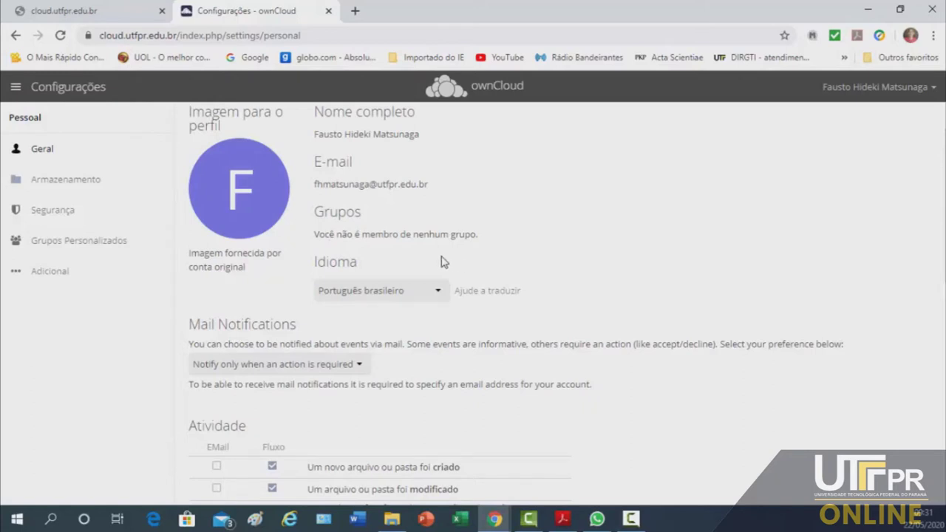
pyautogui.scroll(-2, 439, 263)
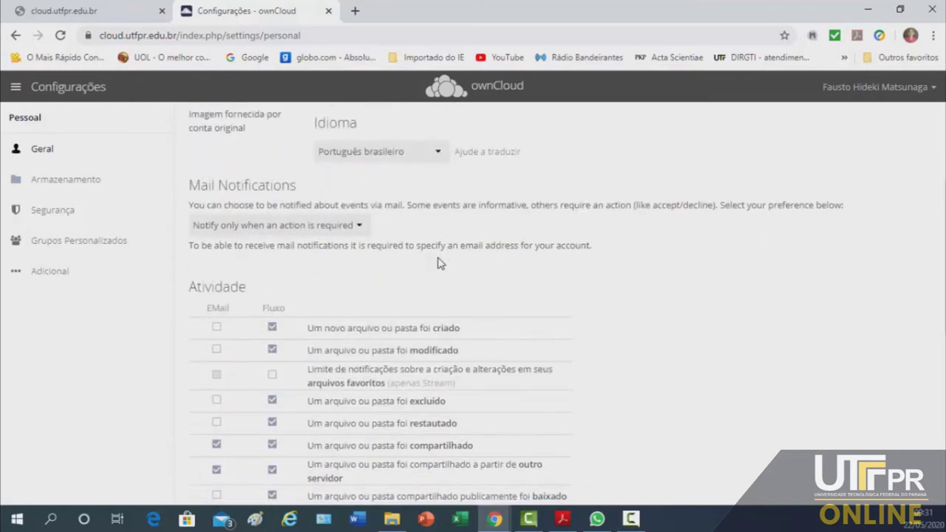
pyautogui.scroll(-4, 438, 263)
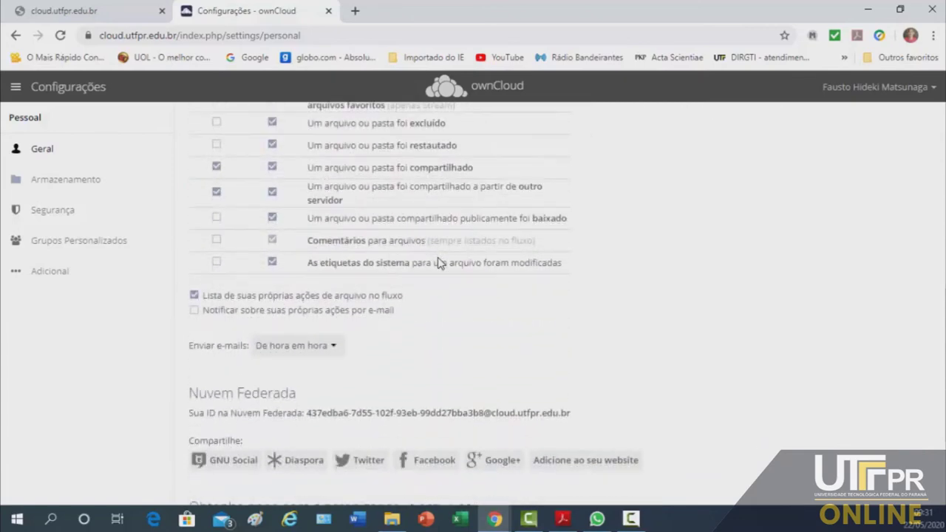
pyautogui.scroll(-2, 438, 264)
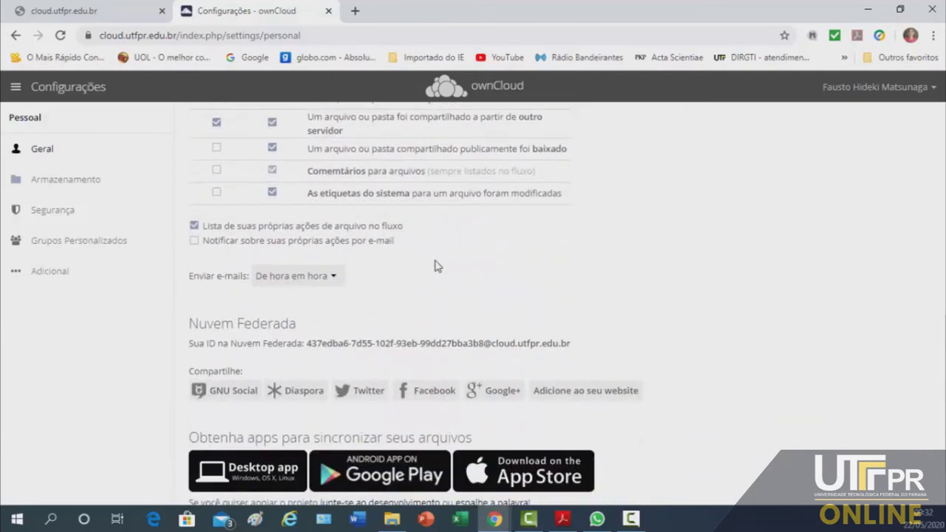
pyautogui.scroll(-1, 458, 308)
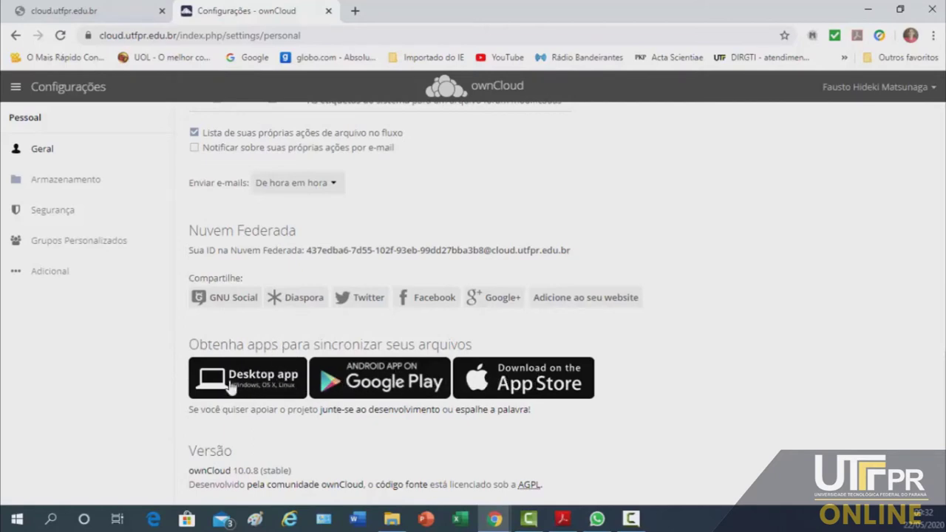
pyautogui.scroll(6, 416, 306)
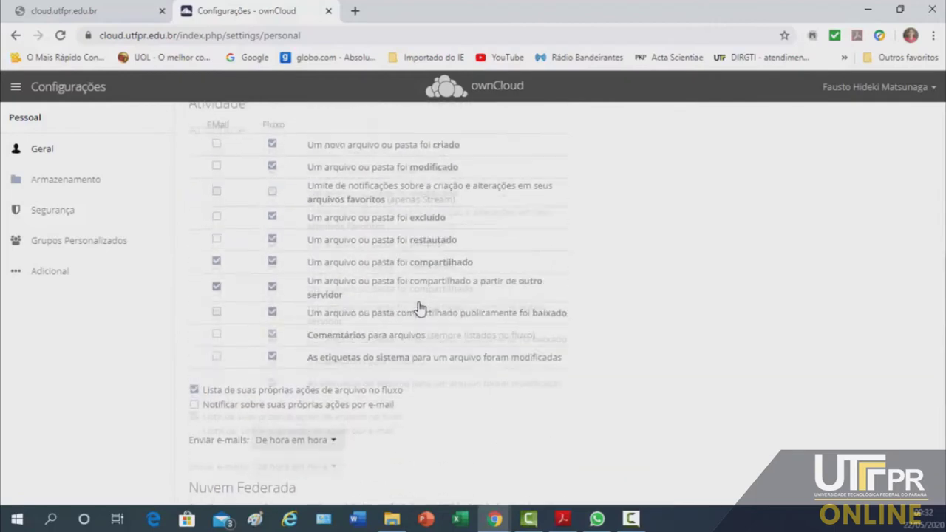
pyautogui.scroll(3, 418, 308)
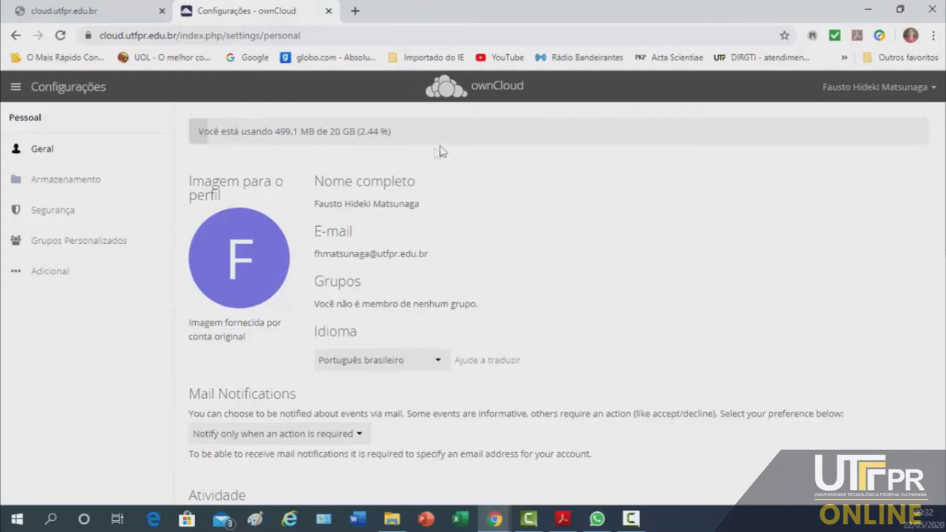
# - Return to Arquivos through the apps menu and open the + new-item menu beside Documents
pyautogui.click(67, 87)
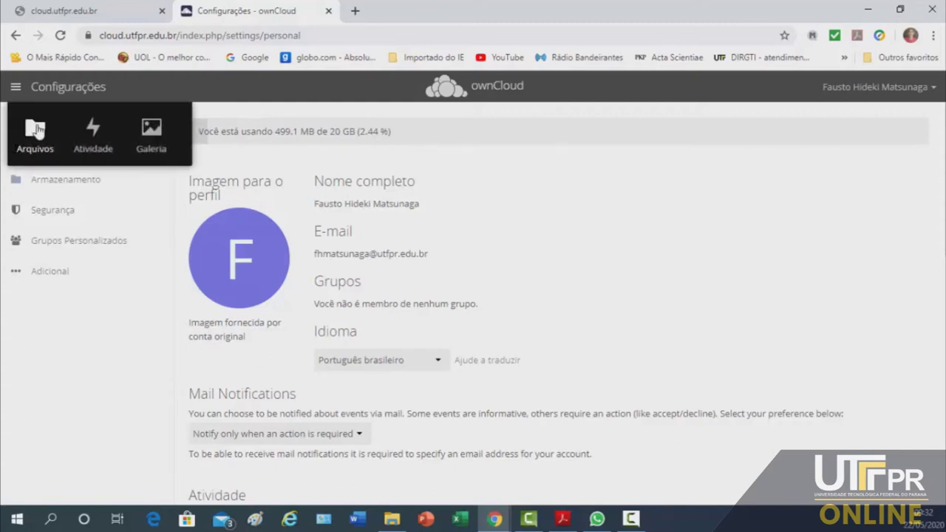
pyautogui.click(35, 130)
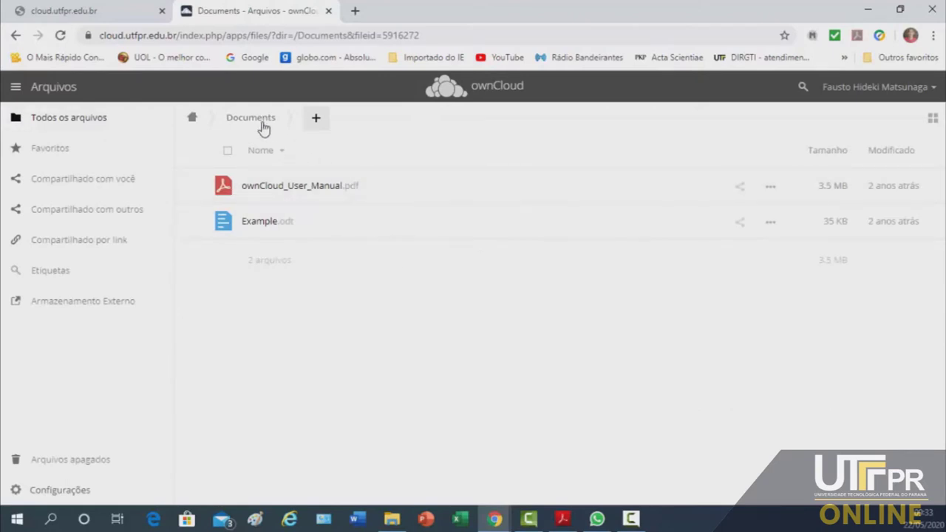
pyautogui.click(315, 120)
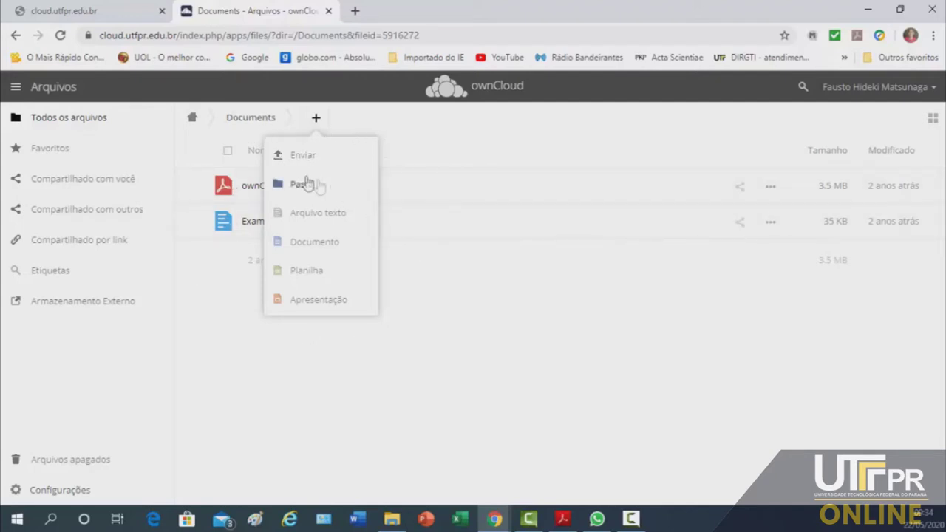
# - Upload capture-13.trec (11.1 MB) from the local Documentos folder via Enviar
pyautogui.click(303, 159)
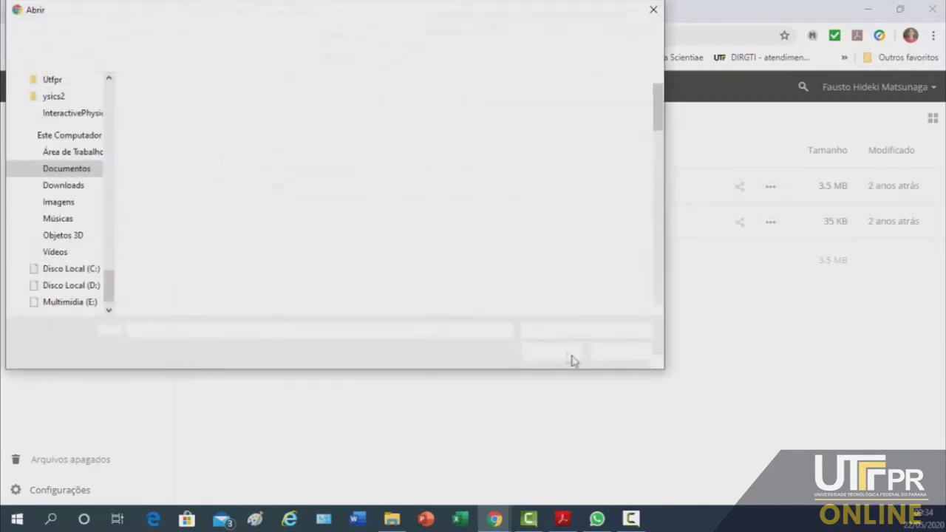
pyautogui.scroll(-1, 192, 184)
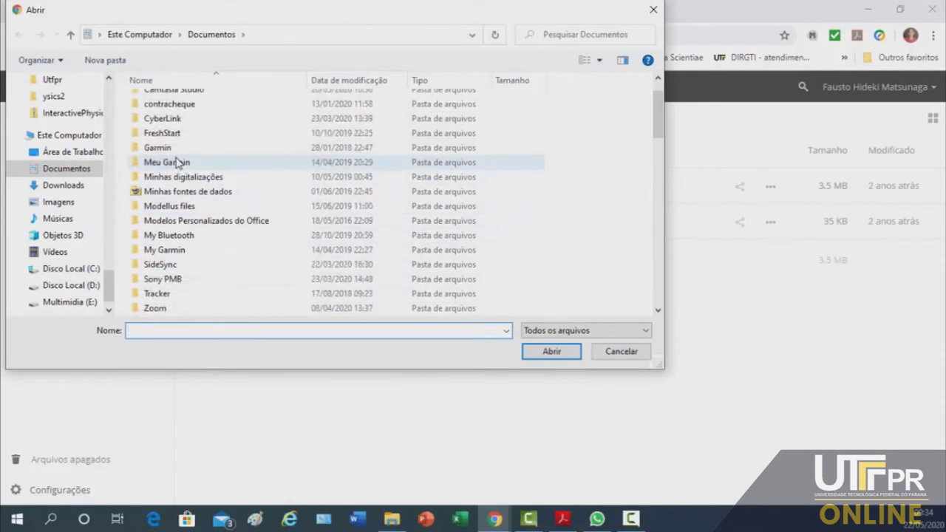
pyautogui.scroll(-10, 177, 163)
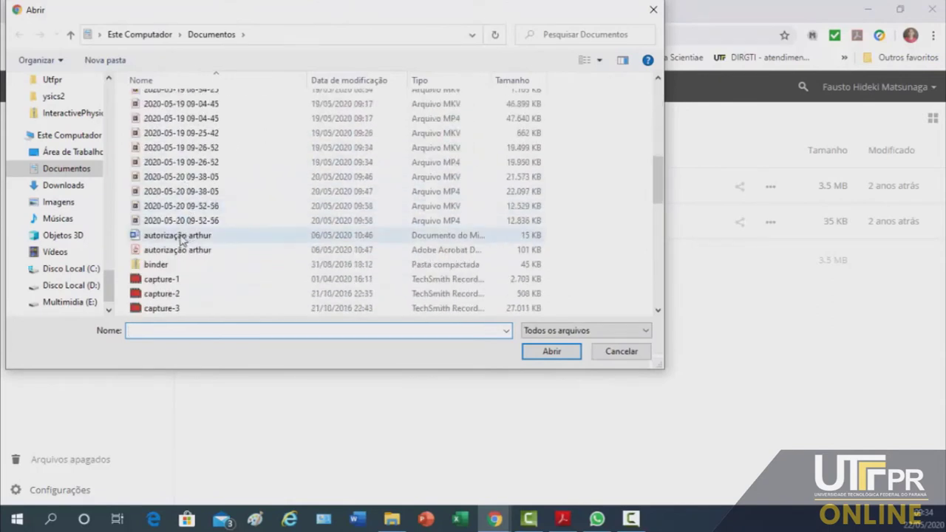
pyautogui.scroll(-9, 177, 272)
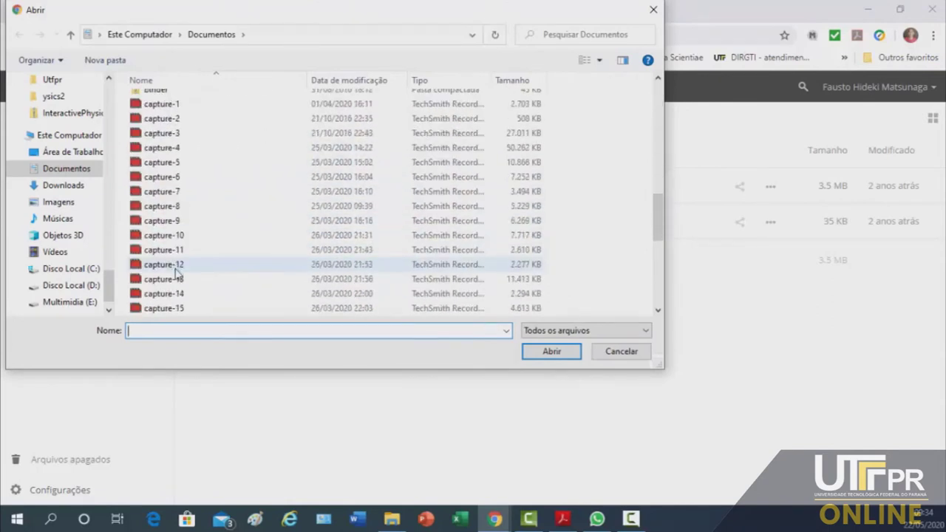
pyautogui.scroll(4, 176, 276)
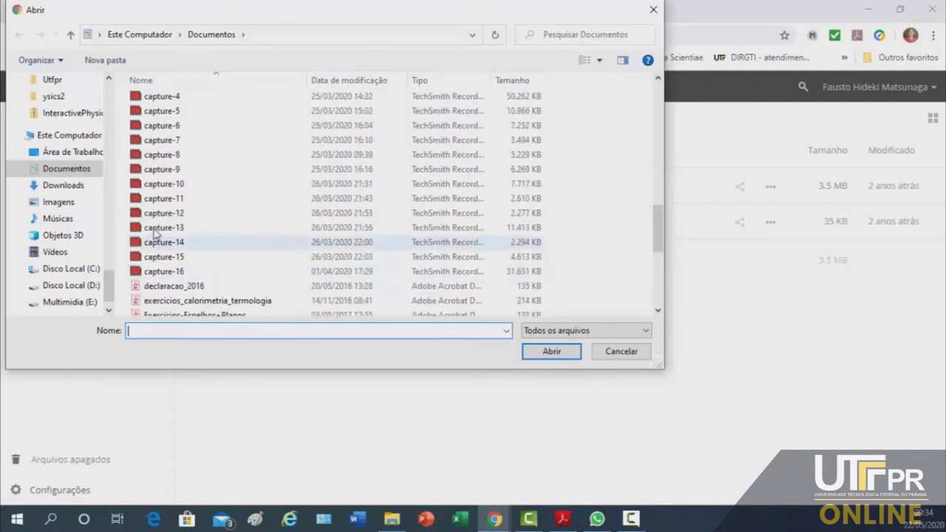
pyautogui.click(154, 228)
pyautogui.click(549, 353)
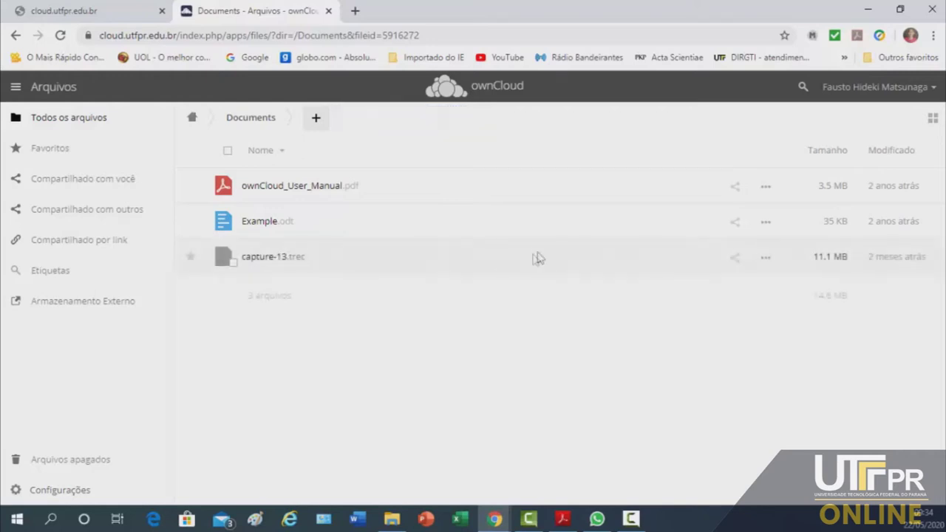
# - Add a Pasta named 'documento' to the Documents folder
pyautogui.click(320, 124)
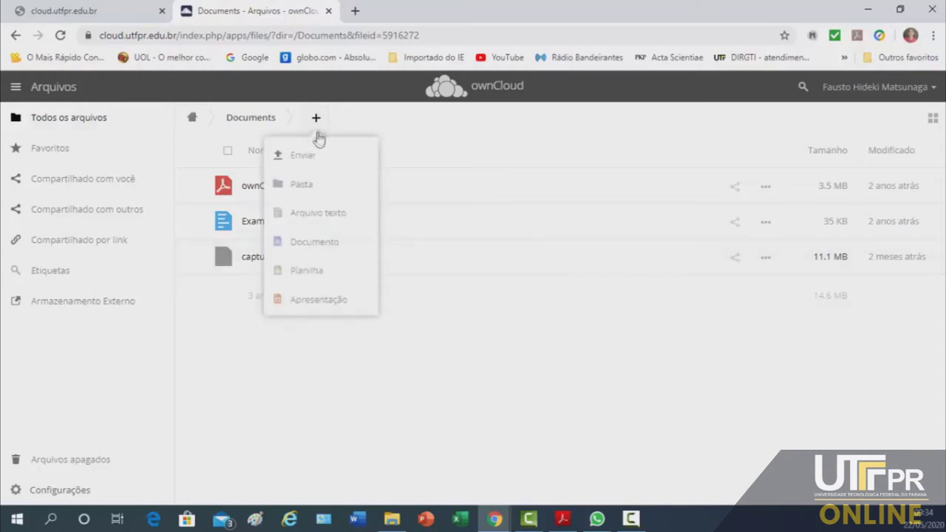
pyautogui.click(302, 192)
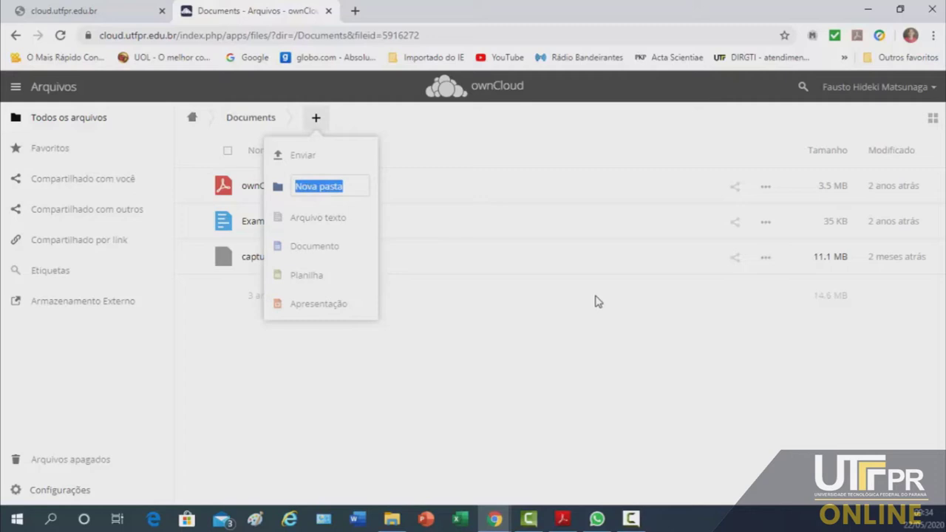
pyautogui.write('documento')
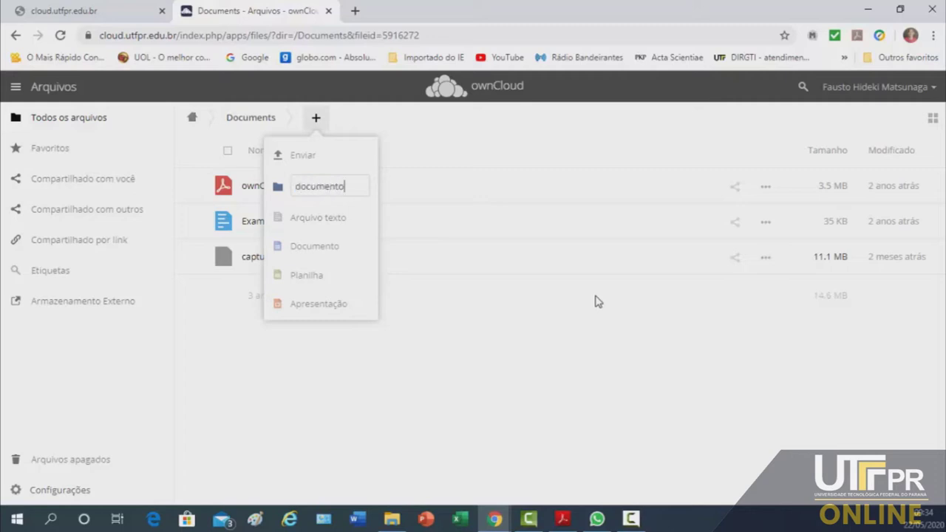
pyautogui.press('Return')
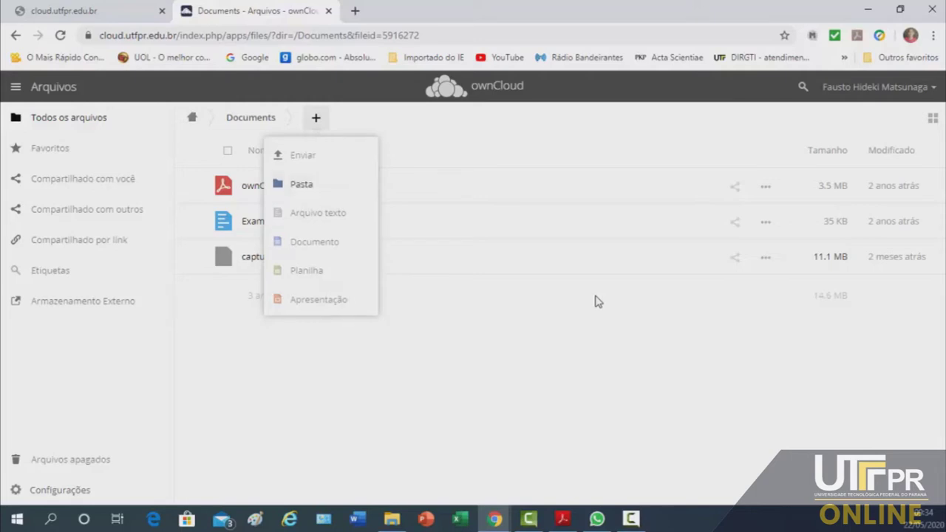
pyautogui.click(316, 120)
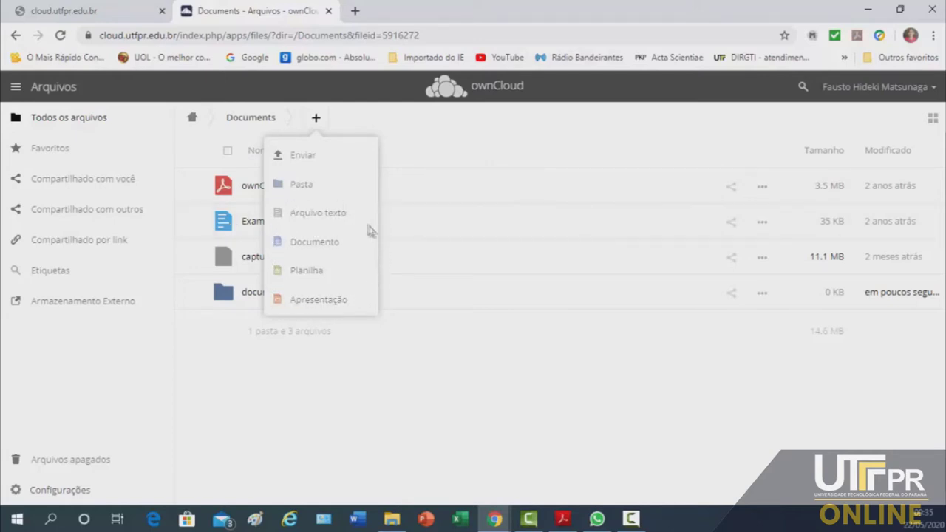
# - Create the Documento texto01.docx and open it in ONLYOFFICE
pyautogui.click(306, 248)
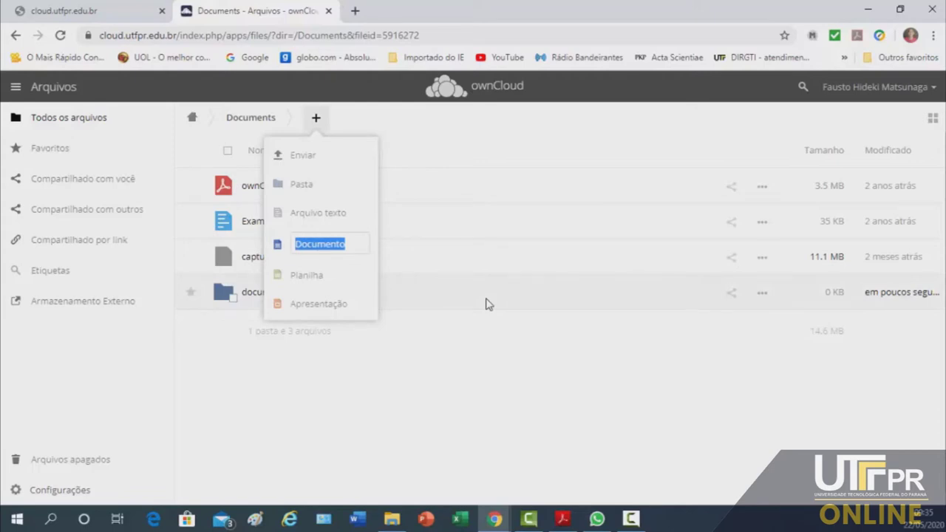
pyautogui.write('texto01')
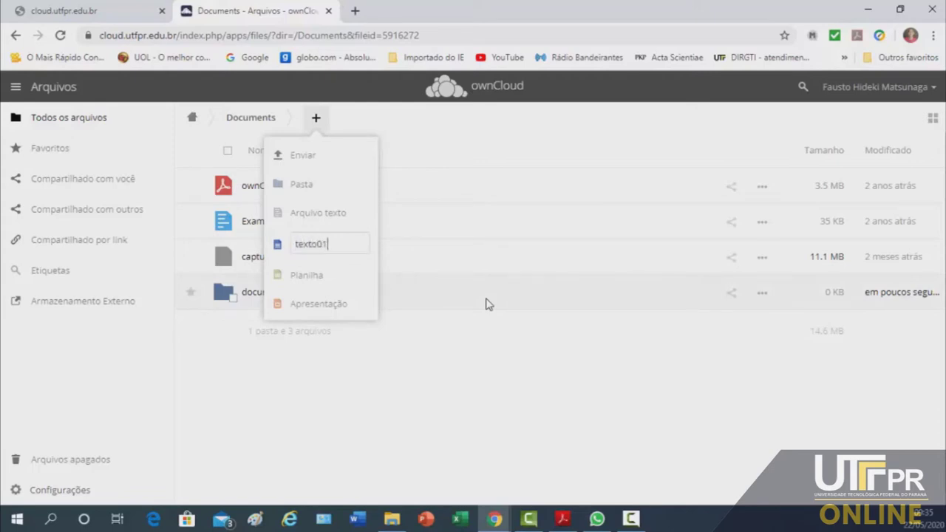
pyautogui.press('Return')
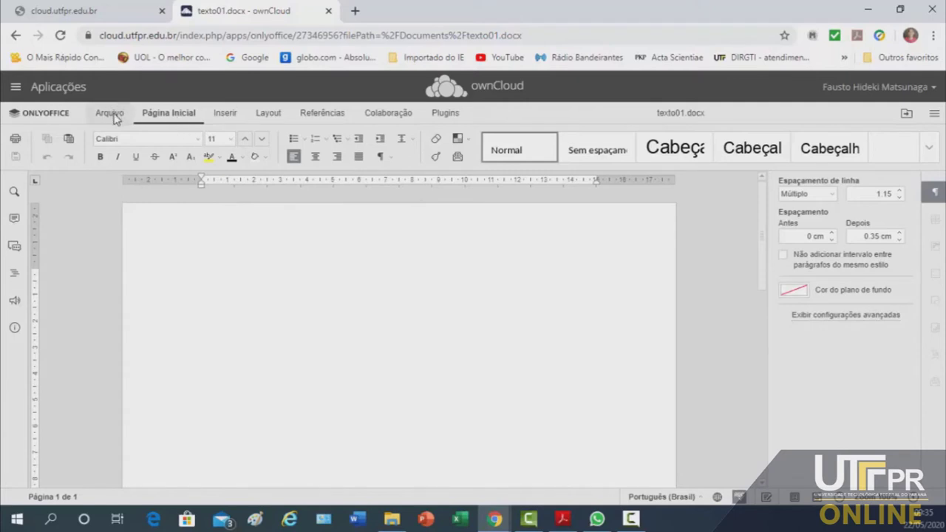
# - Type 'teste 0001' and save a DOCX copy, texto01 (2).docx, into Documents
pyautogui.write('teste 0001')
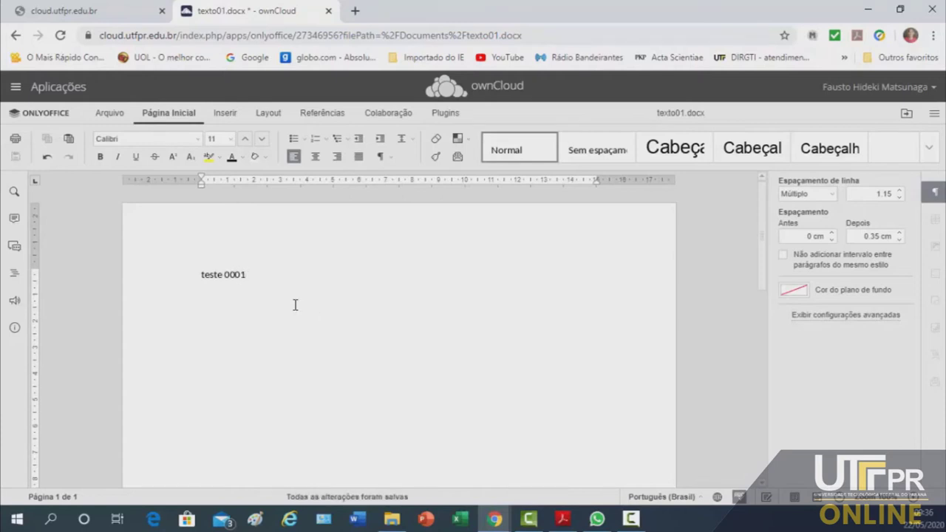
pyautogui.click(111, 114)
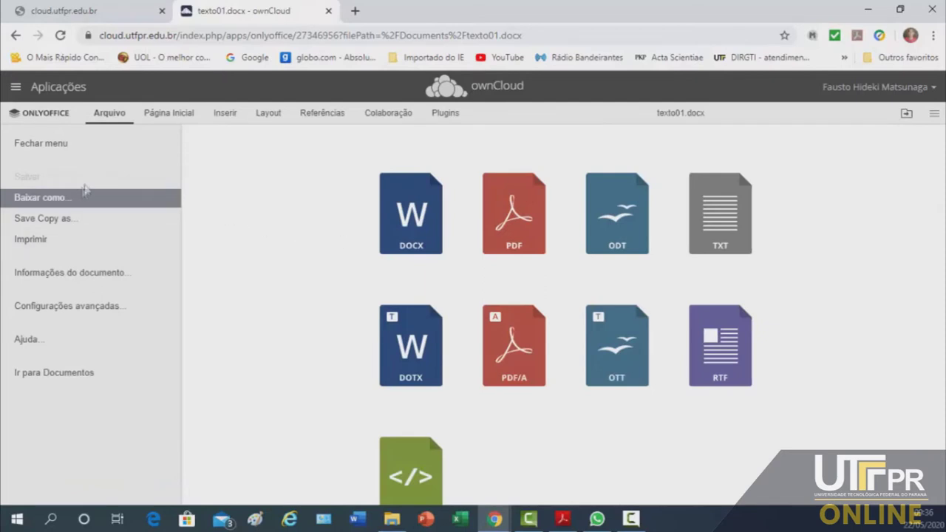
pyautogui.click(57, 220)
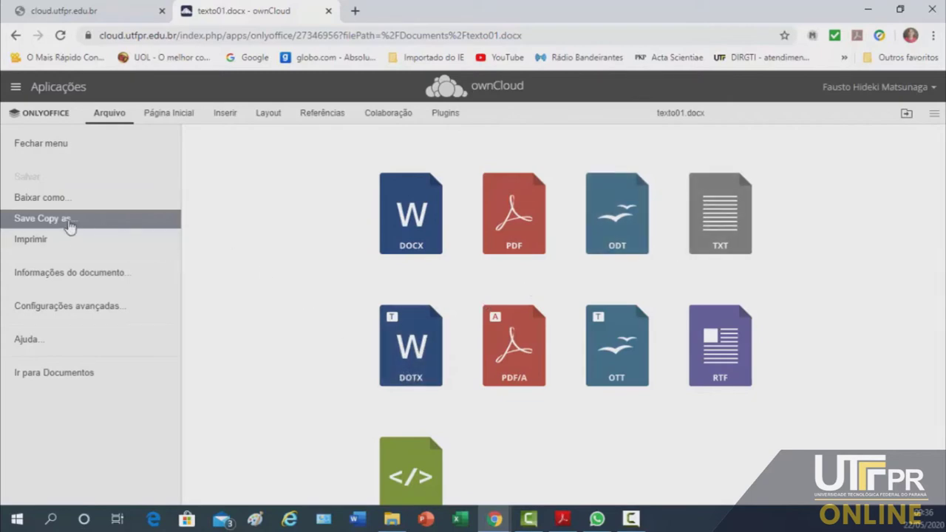
pyautogui.click(430, 244)
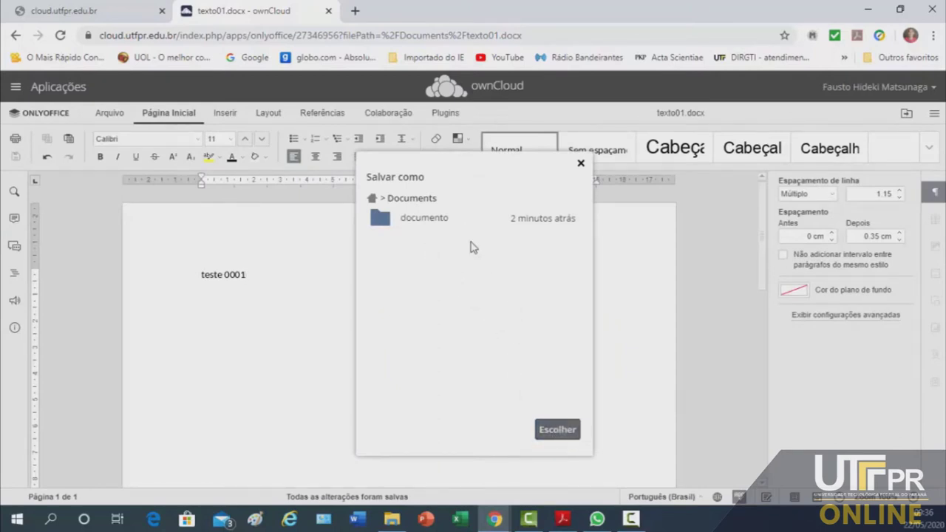
pyautogui.click(559, 431)
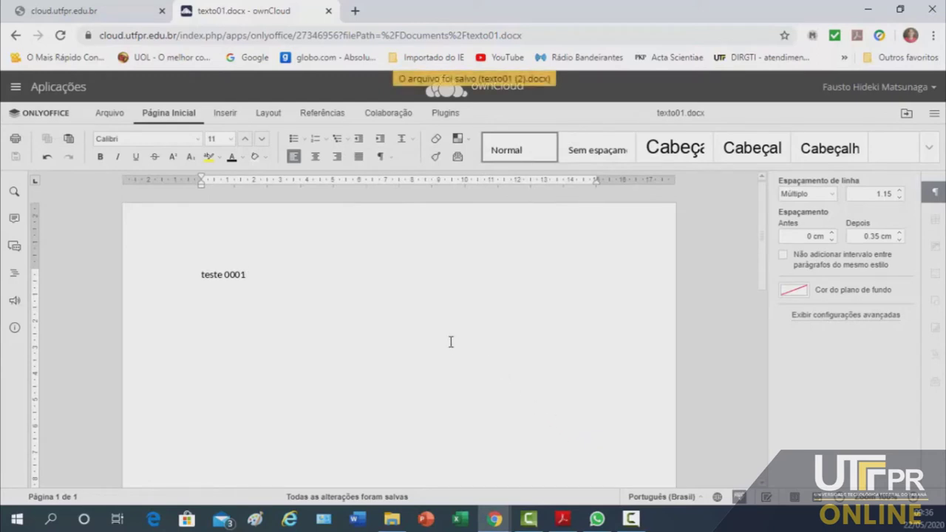
pyautogui.click(17, 88)
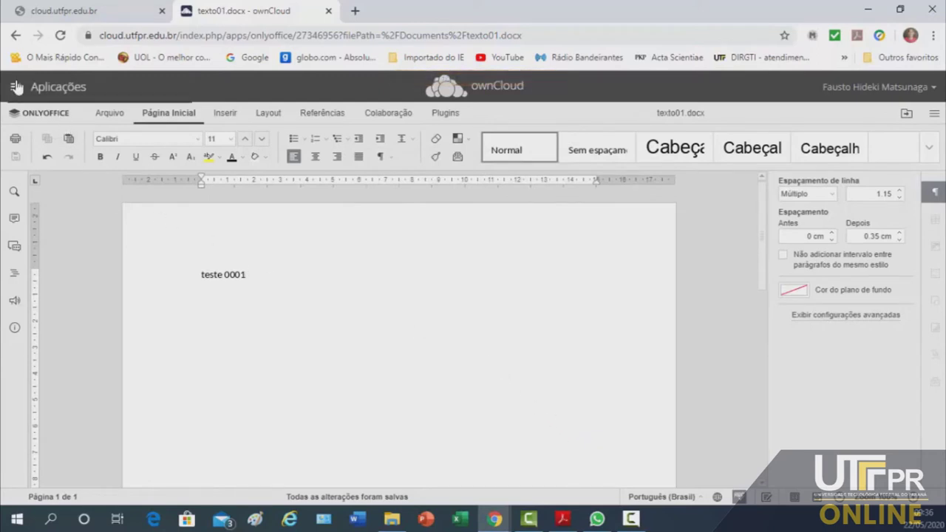
# - Go back to Arquivos and open the Documents folder listing both texto01 files
pyautogui.click(34, 135)
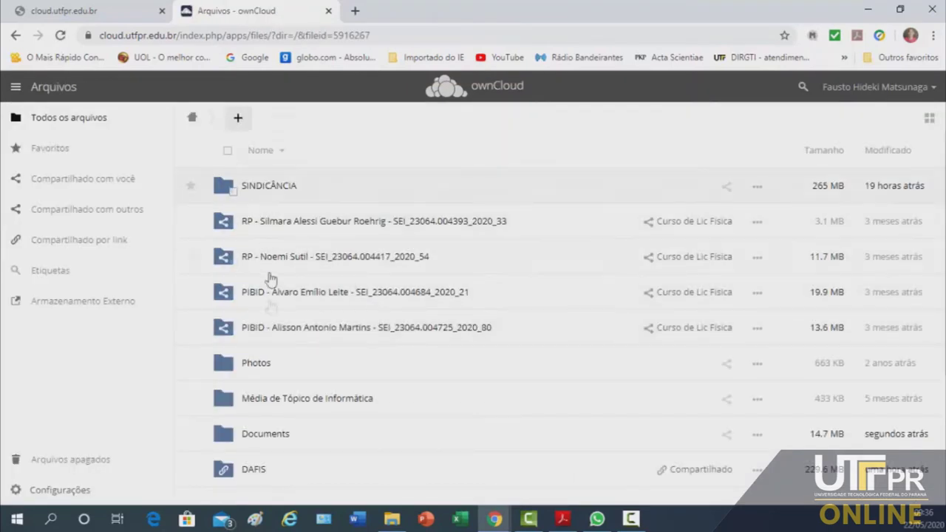
pyautogui.click(266, 436)
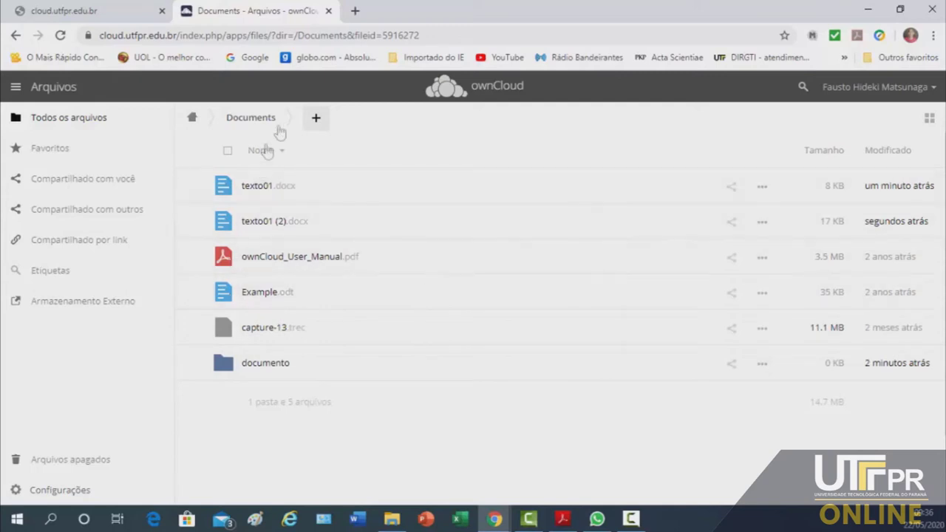
pyautogui.click(316, 118)
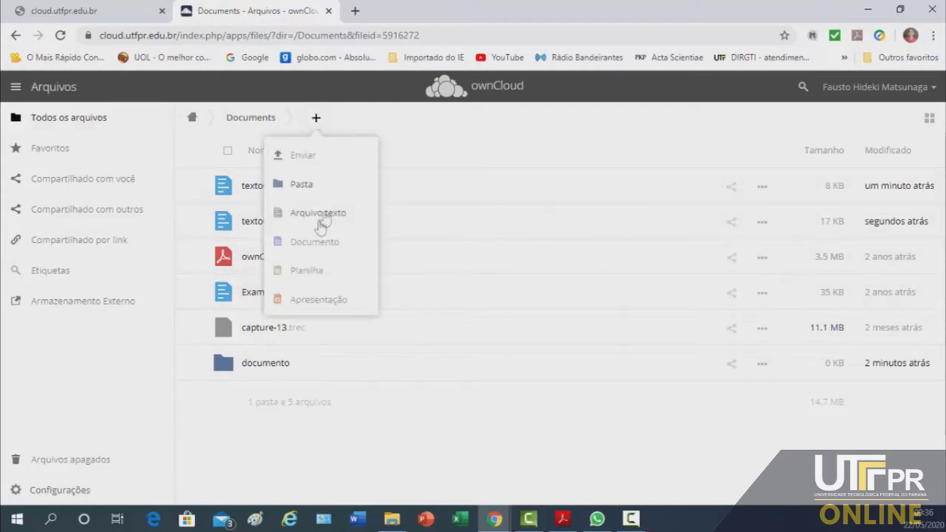
# - Create a new Planilha spreadsheet named teste001.xlsx
pyautogui.click(306, 273)
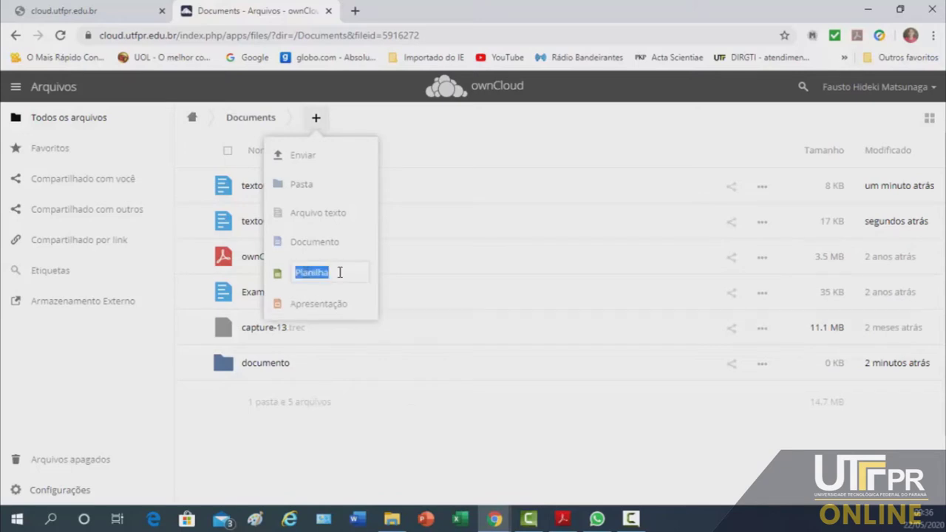
pyautogui.write('teste001')
# - Create teste001.xlsx in ONLYOFFICE and save an XLSX copy of it into the documento folder
pyautogui.press('Return')
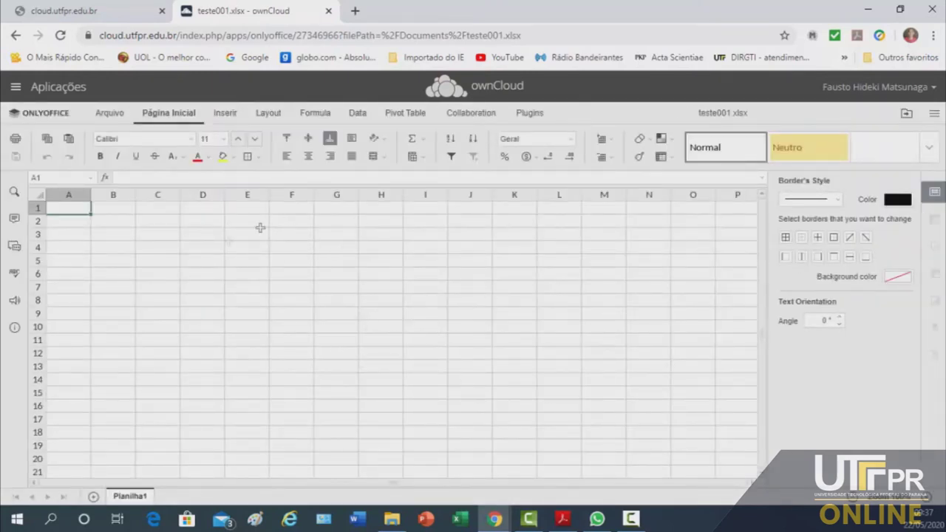
pyautogui.click(109, 112)
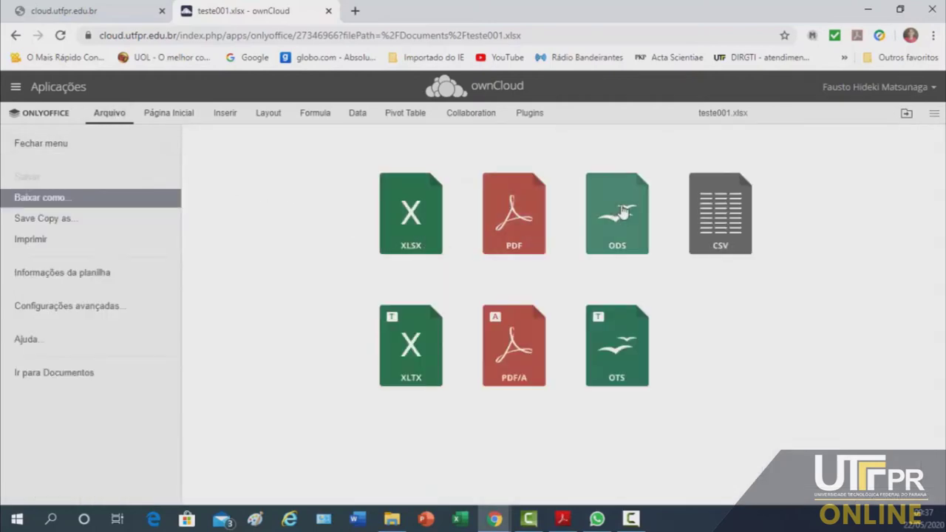
pyautogui.click(55, 221)
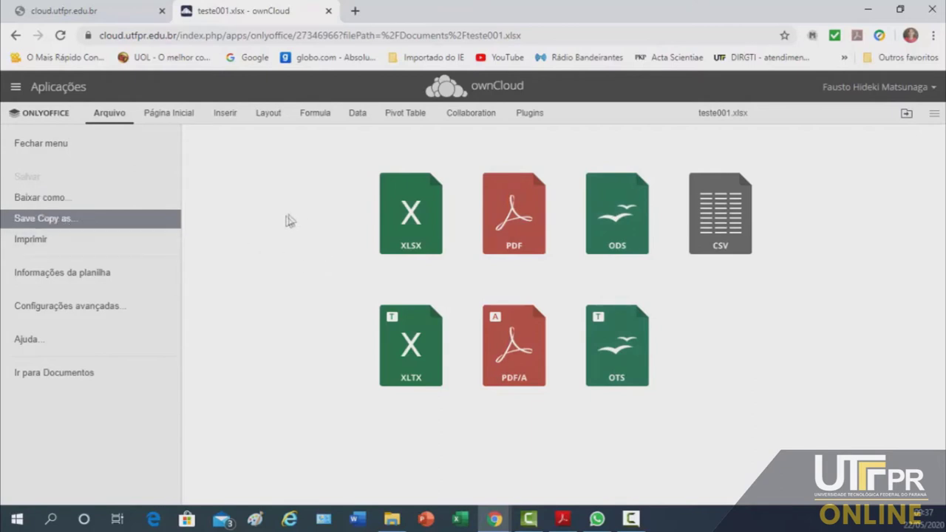
pyautogui.click(429, 226)
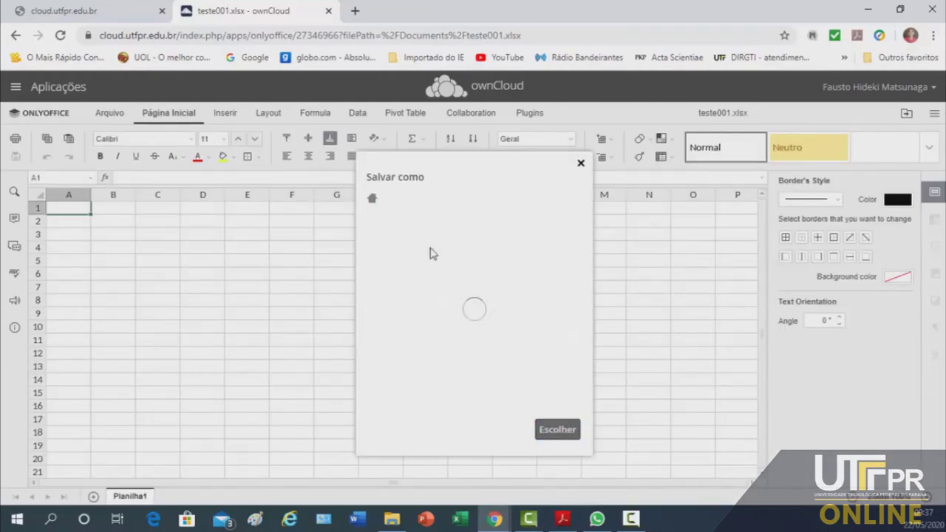
pyautogui.click(425, 219)
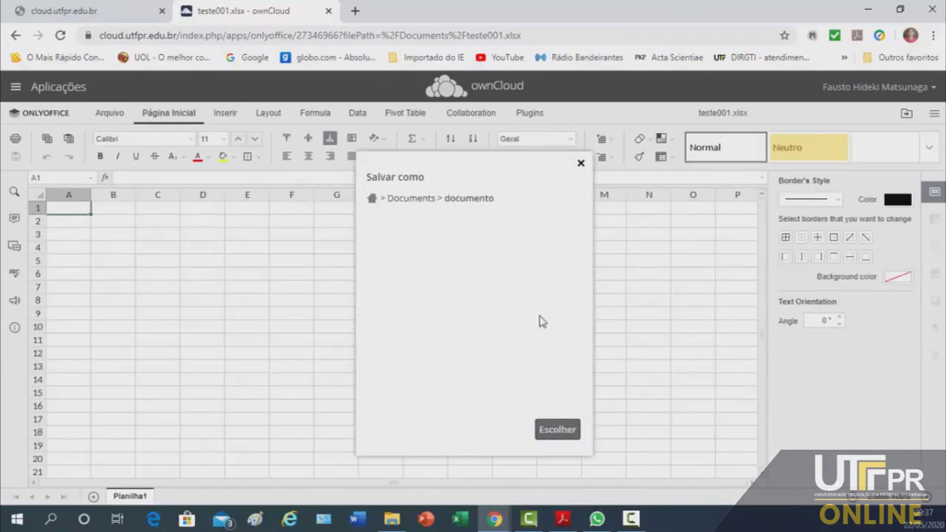
pyautogui.click(556, 437)
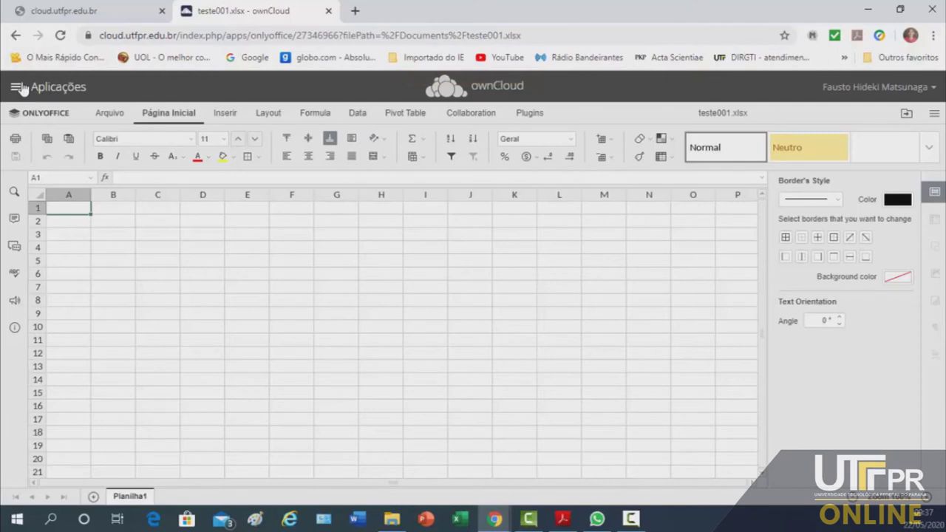
pyautogui.click(16, 87)
# - Go to Documents > documento in the ownCloud file list to check for teste001.xlsx
pyautogui.click(35, 132)
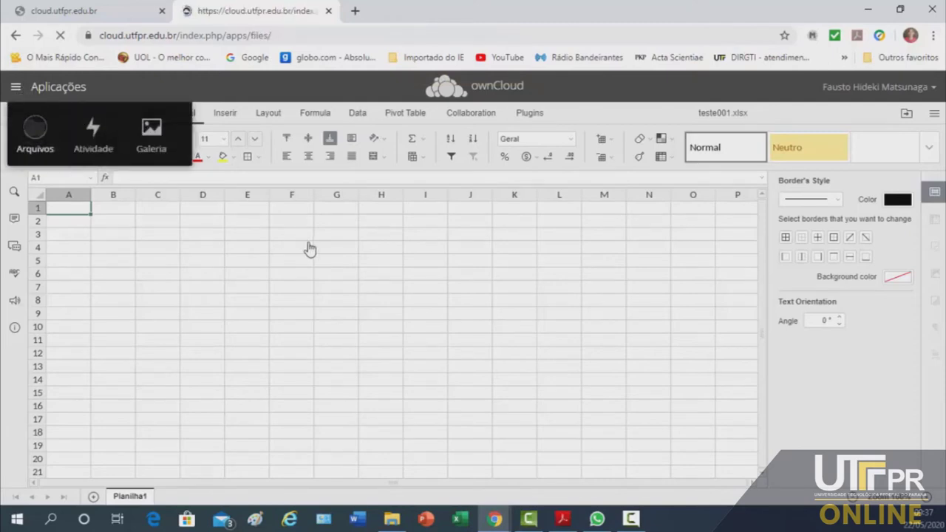
pyautogui.scroll(-3, 306, 261)
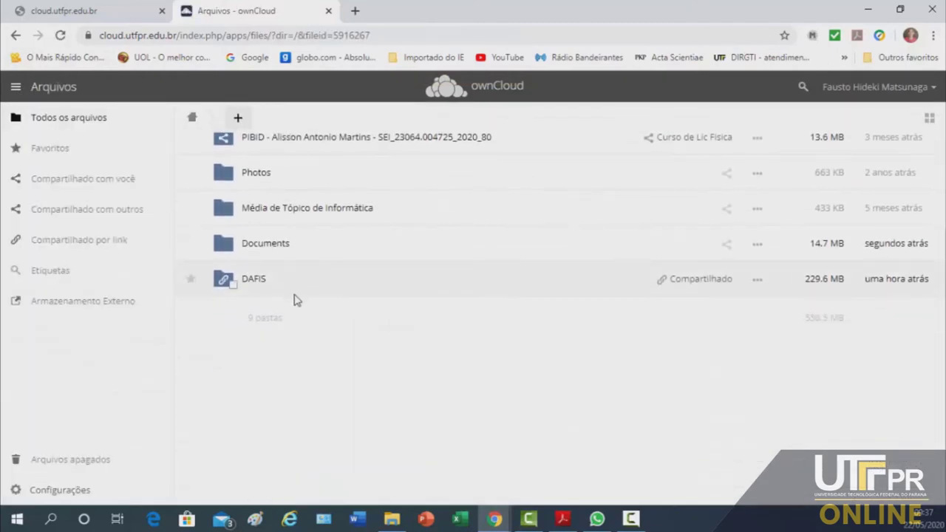
pyautogui.click(265, 250)
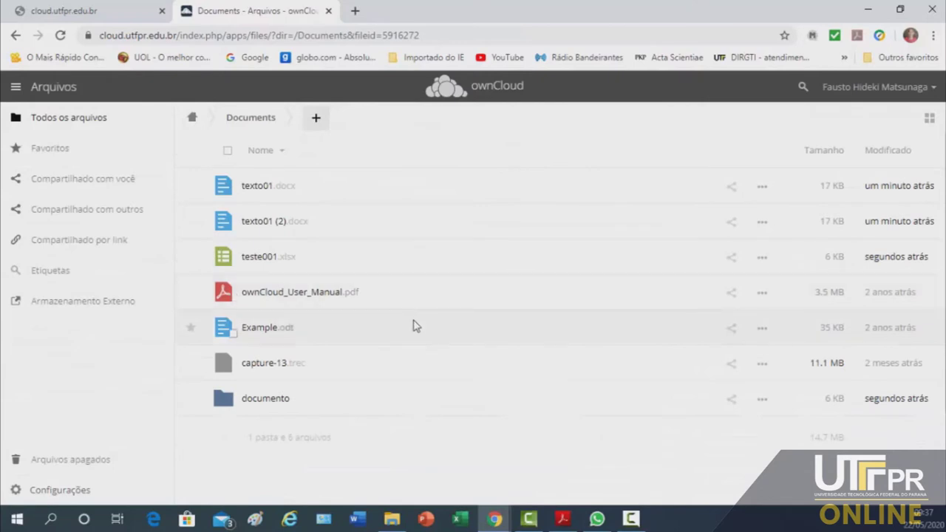
pyautogui.scroll(-1, 369, 359)
pyautogui.click(280, 333)
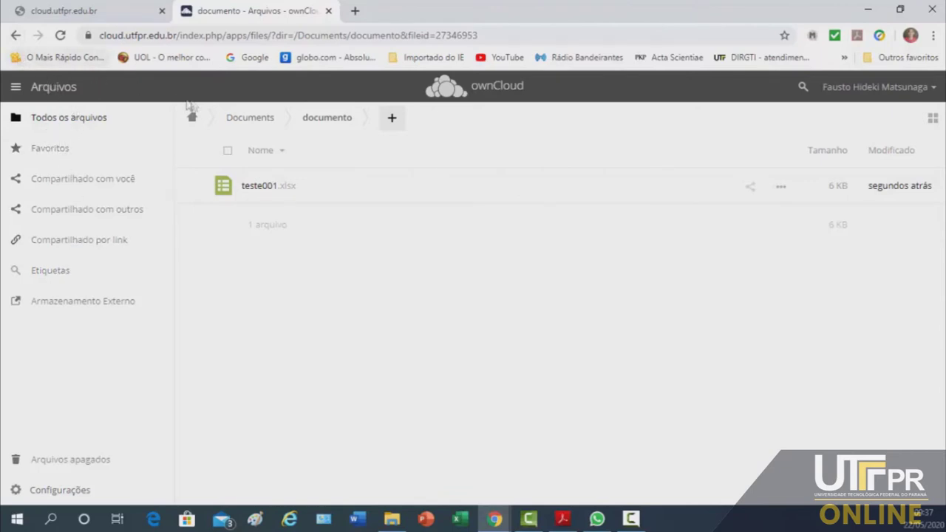
# - Return to Documents, show ownCloud_User_Manual.pdf's details, and bring up texto01 (2).docx's actions
pyautogui.click(255, 119)
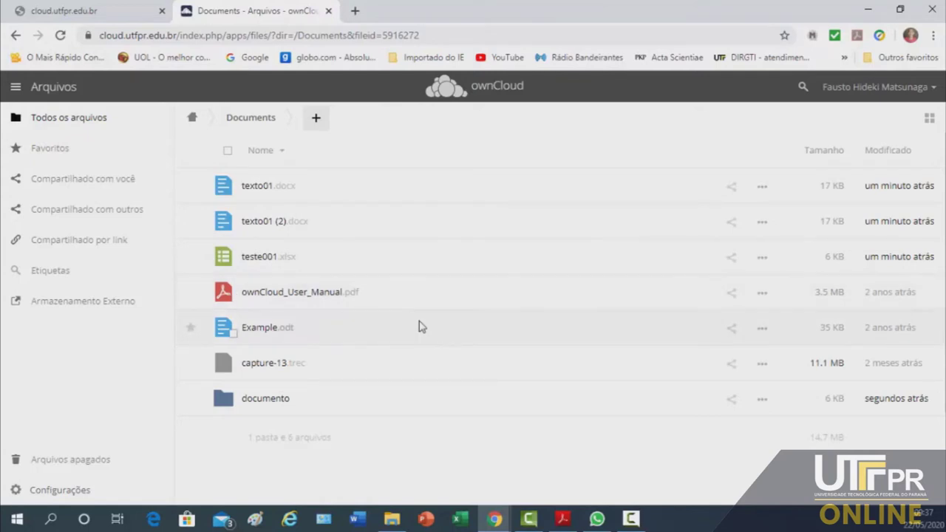
pyautogui.click(316, 120)
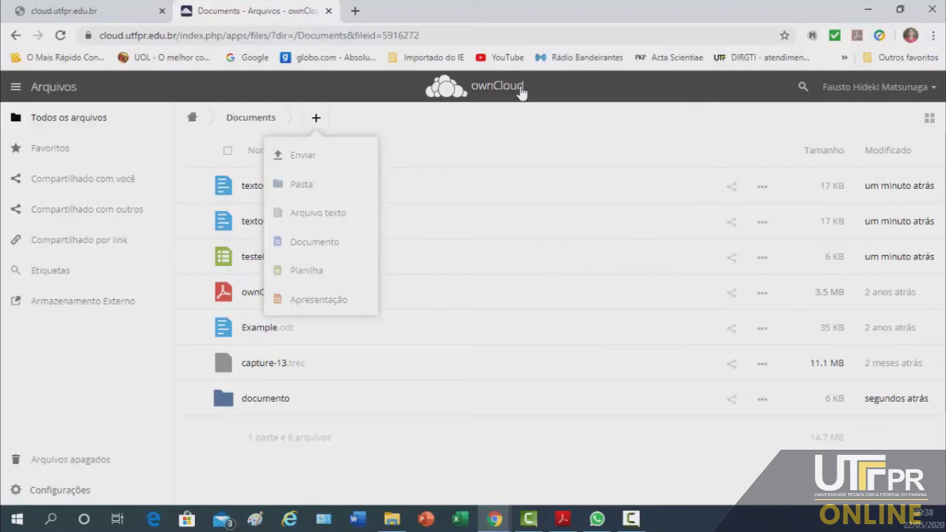
pyautogui.click(448, 289)
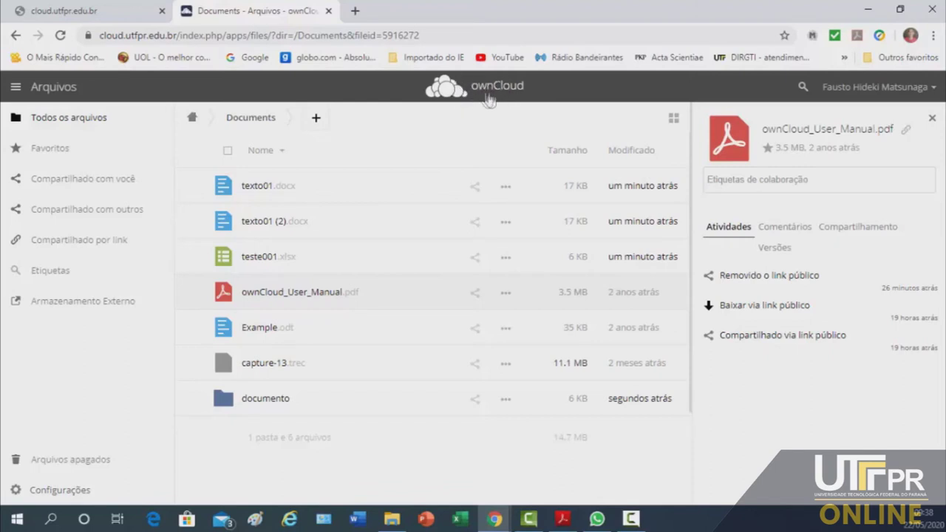
pyautogui.click(317, 119)
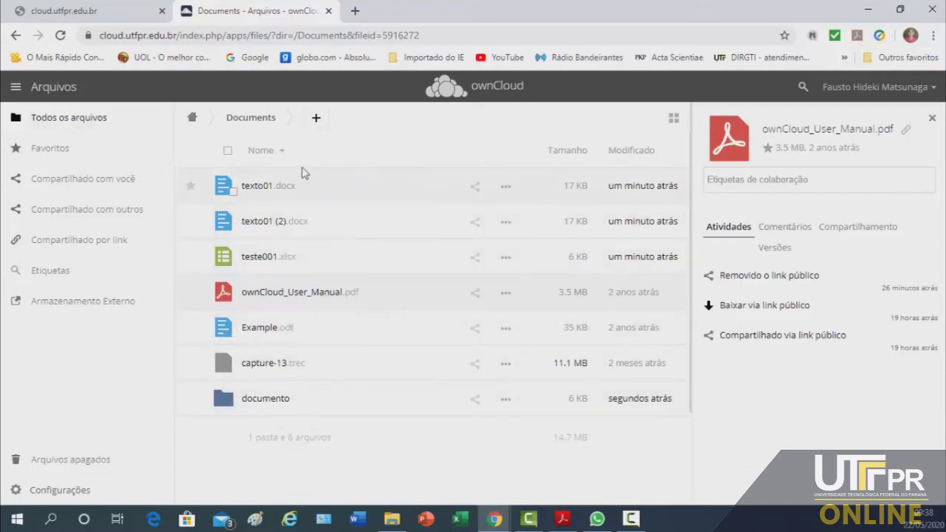
pyautogui.click(506, 223)
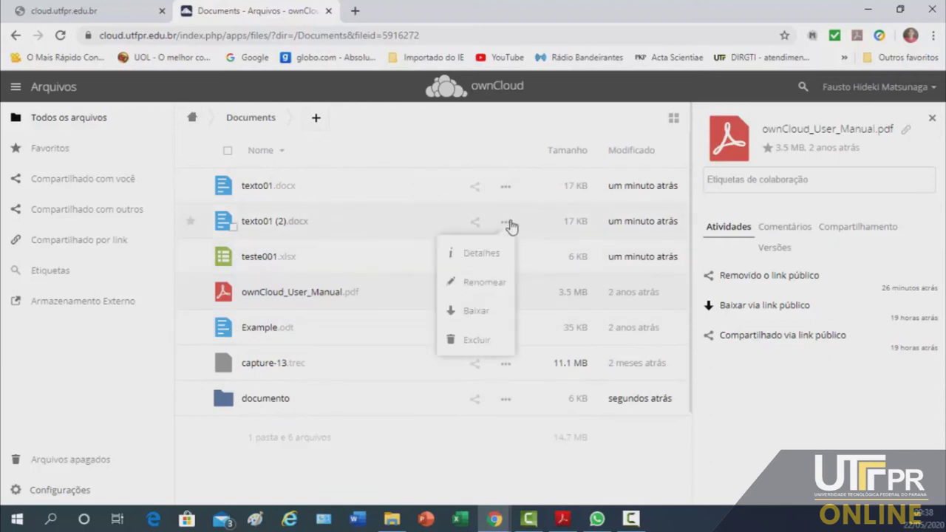
# - Download texto01 (2).docx and show it in its Downloads folder
pyautogui.click(476, 312)
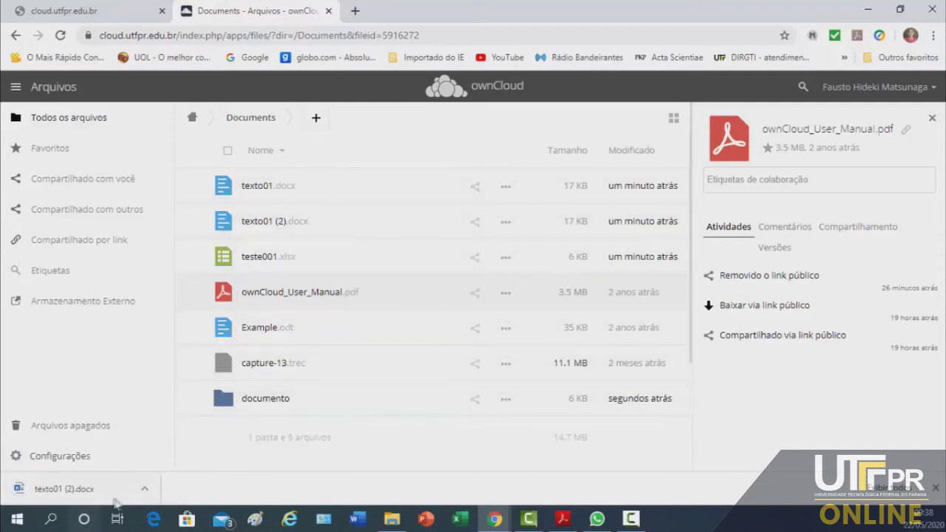
pyautogui.click(146, 492)
pyautogui.click(162, 442)
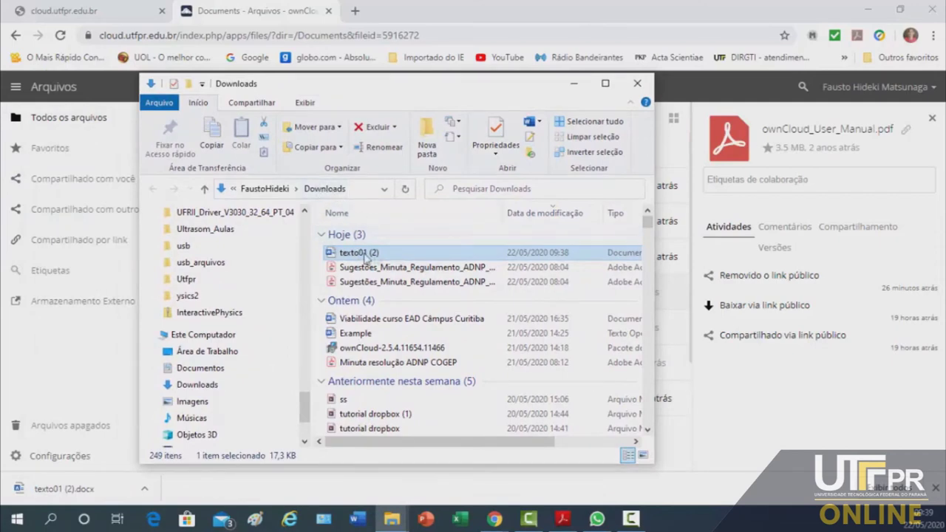
# - Close the Downloads window and delete texto01 (2).docx from Documents
pyautogui.click(638, 83)
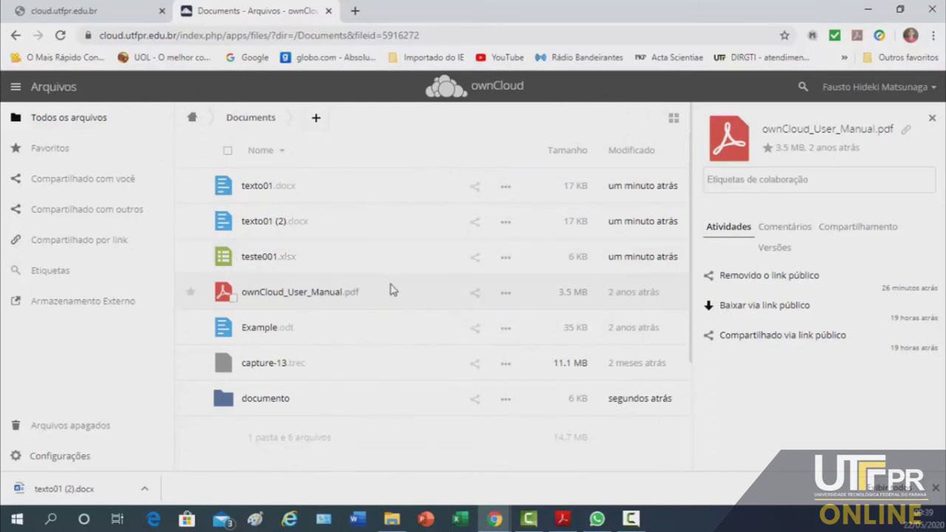
pyautogui.click(506, 223)
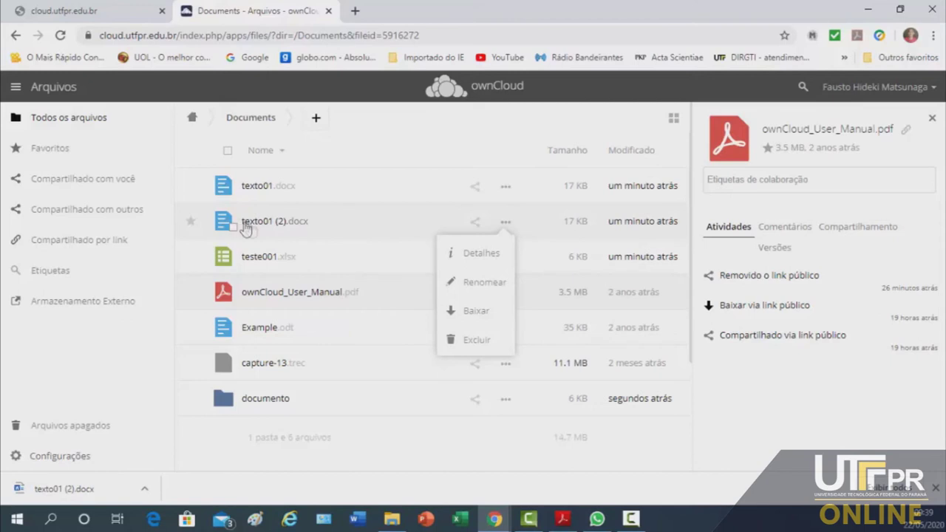
pyautogui.click(477, 340)
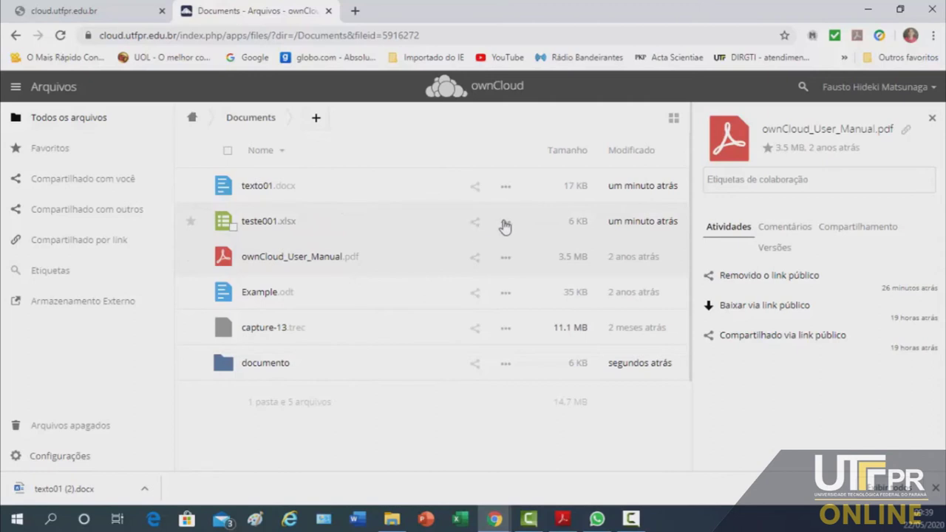
# - Share teste001.xlsx with a colleague found by name and adjust their edit and reshare permissions
pyautogui.click(475, 224)
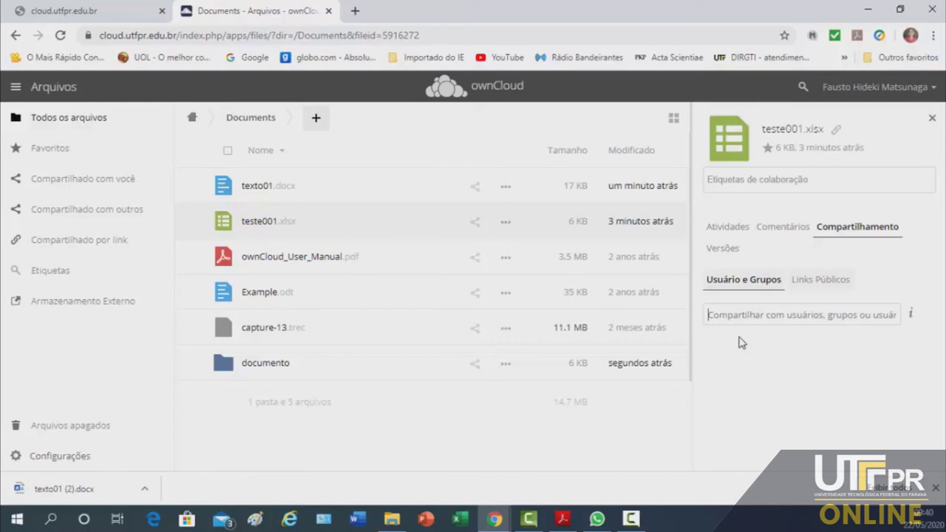
pyautogui.write('Mi')
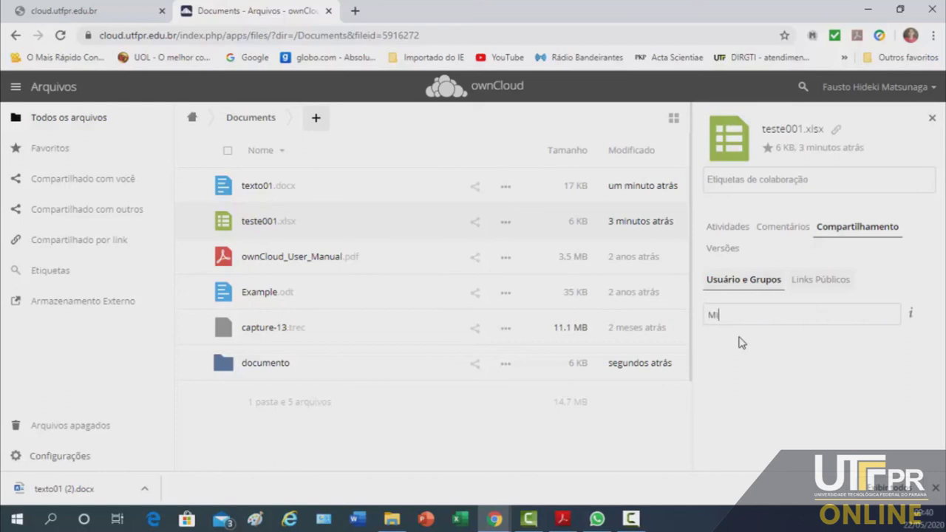
pyautogui.write('riam sester')
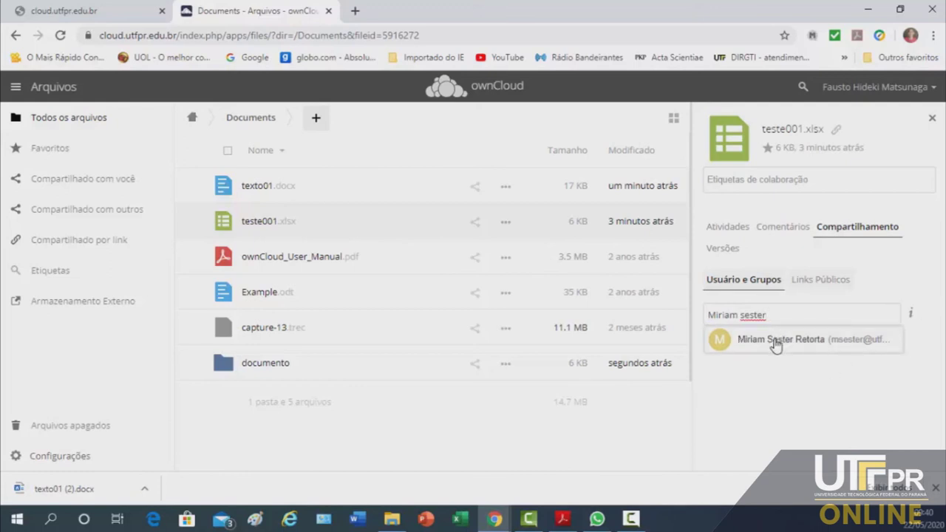
pyautogui.click(774, 341)
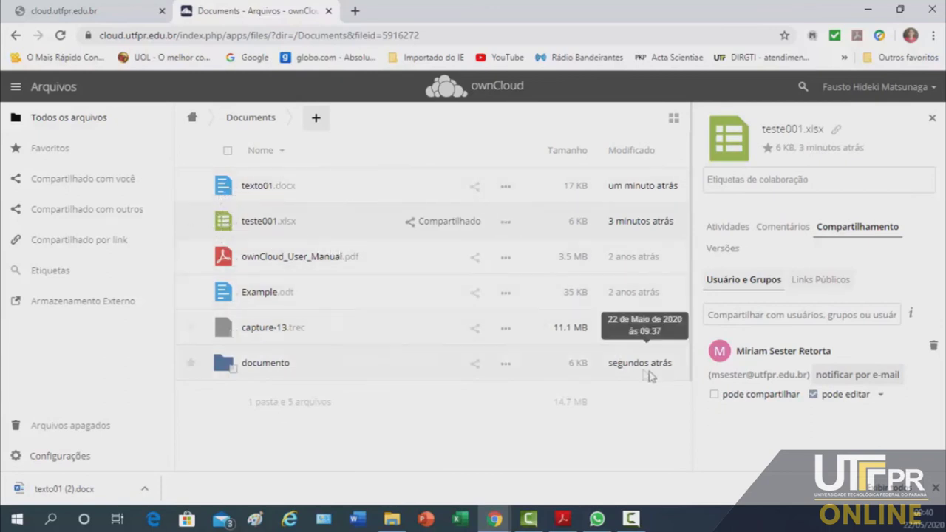
pyautogui.click(881, 396)
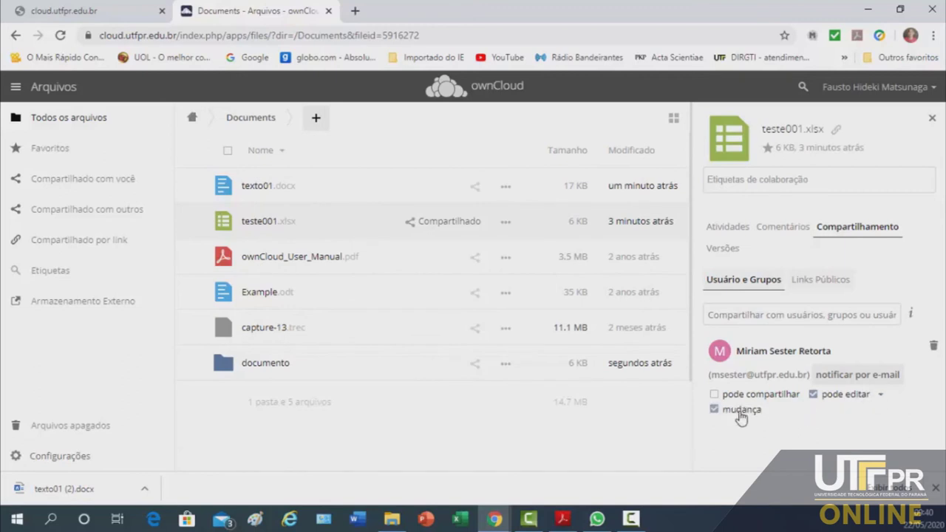
pyautogui.click(715, 395)
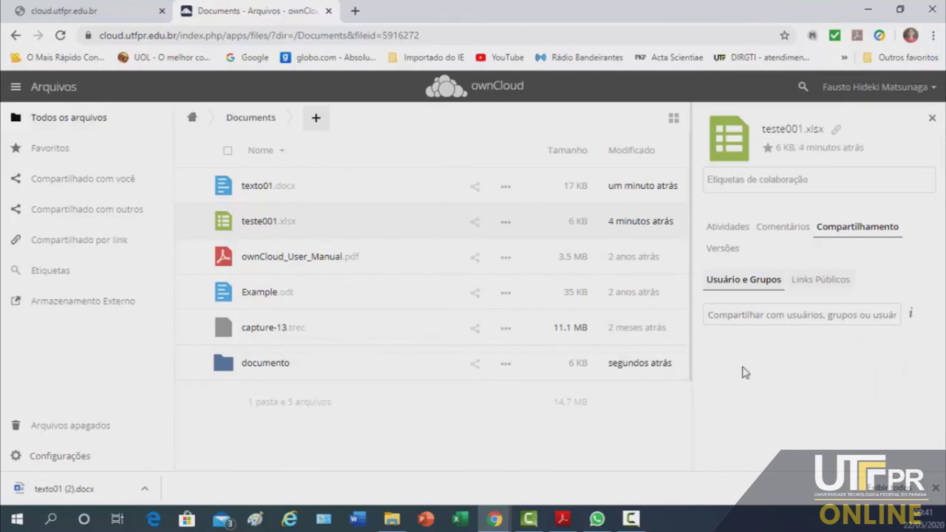
pyautogui.click(476, 223)
# - Create a public view/download link named 'teste001.xlsx link' for teste001.xlsx
pyautogui.click(827, 286)
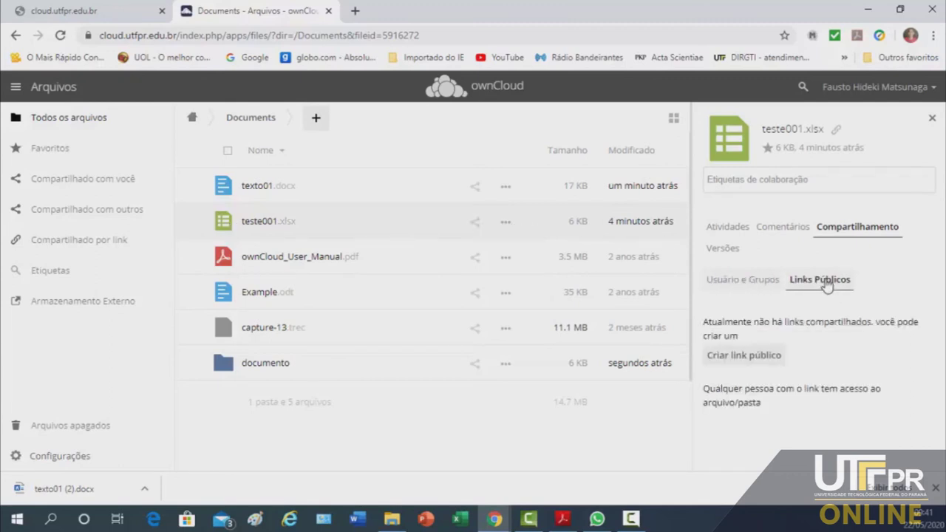
pyautogui.click(748, 360)
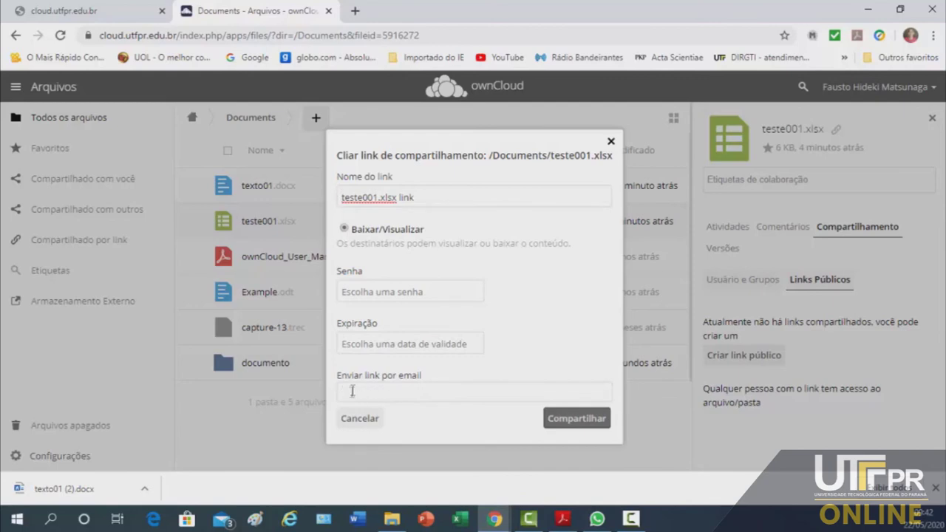
pyautogui.click(575, 419)
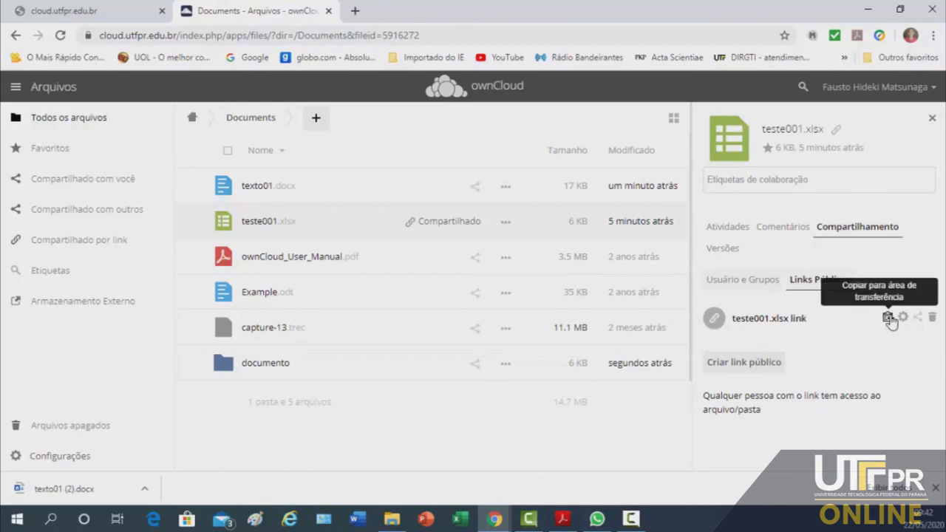
# - Start a new blank document in Microsoft Word
pyautogui.click(358, 519)
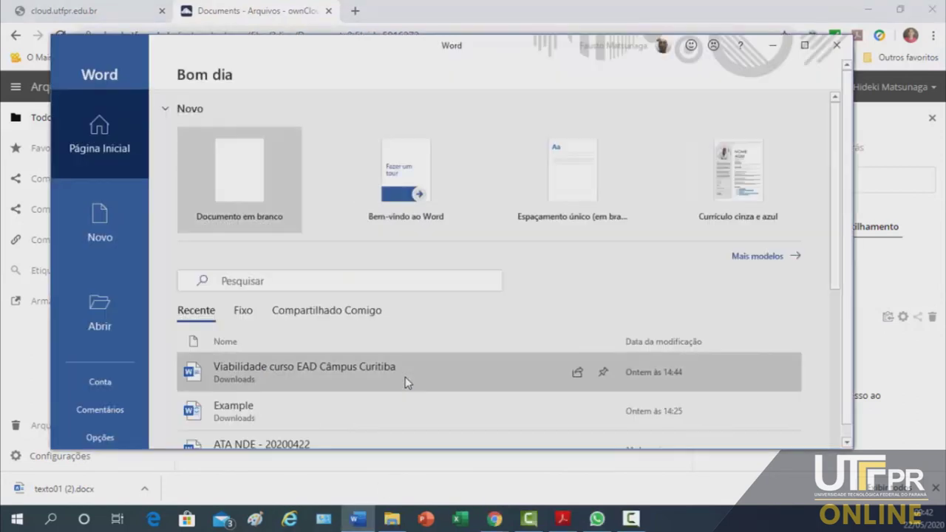
pyautogui.click(238, 192)
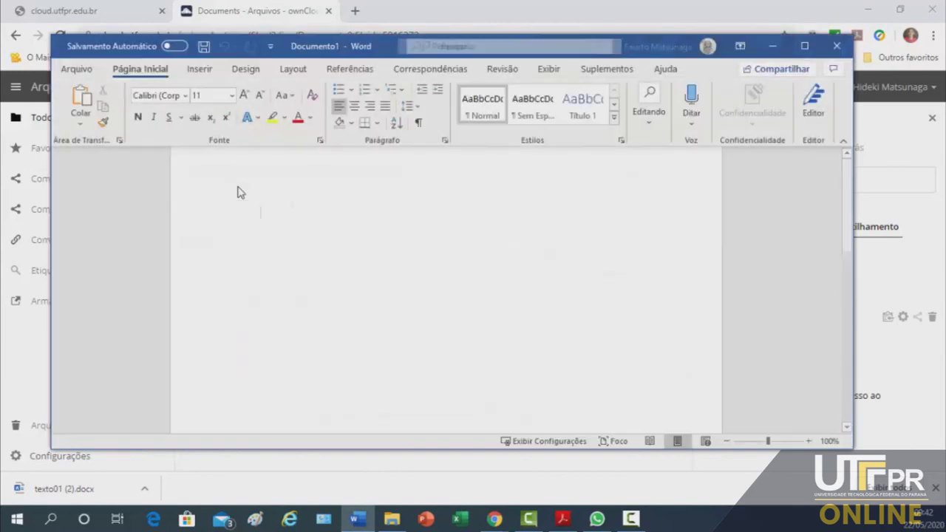
pyautogui.click(888, 318)
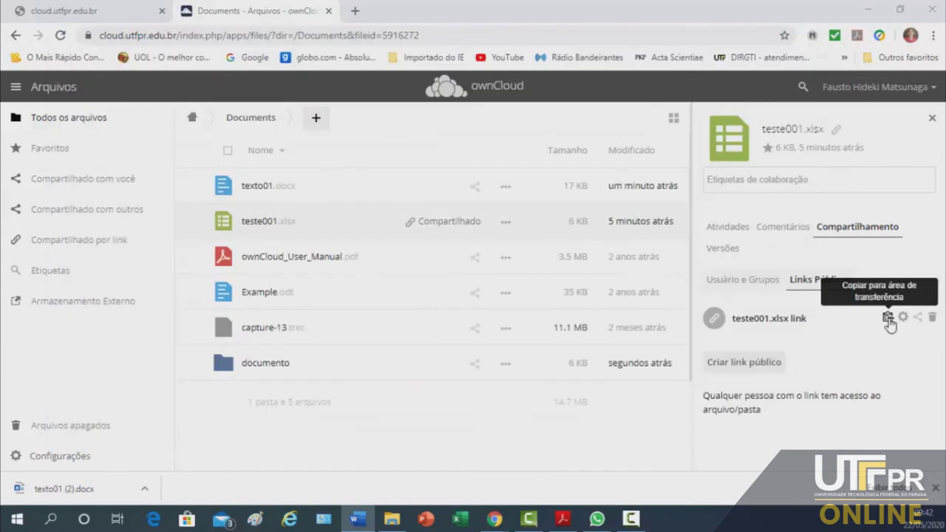
pyautogui.click(357, 520)
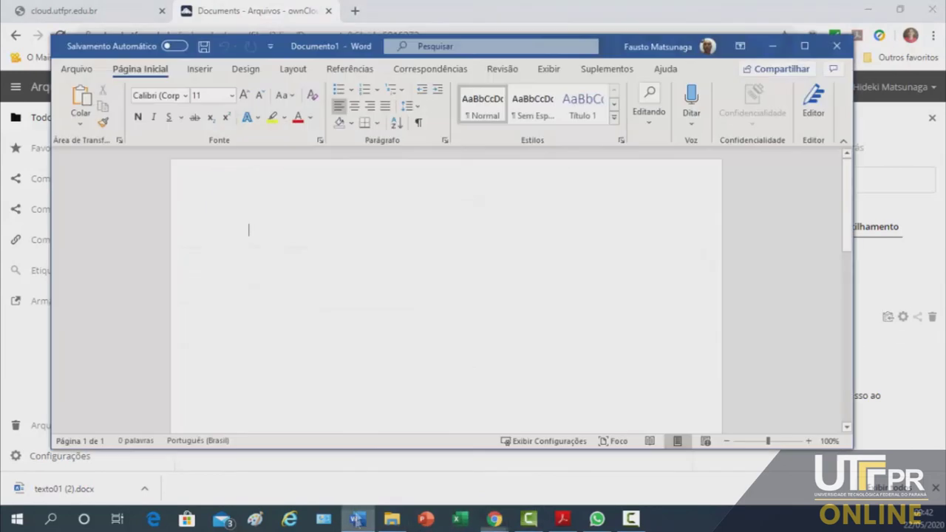
# - Paste the public share link as a hyperlink and follow it to the download page
pyautogui.rightClick(251, 230)
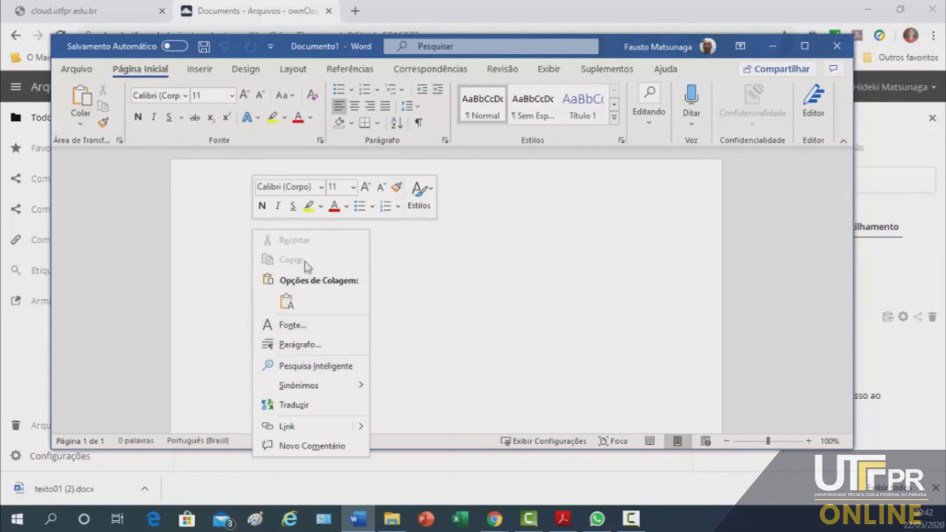
pyautogui.click(286, 302)
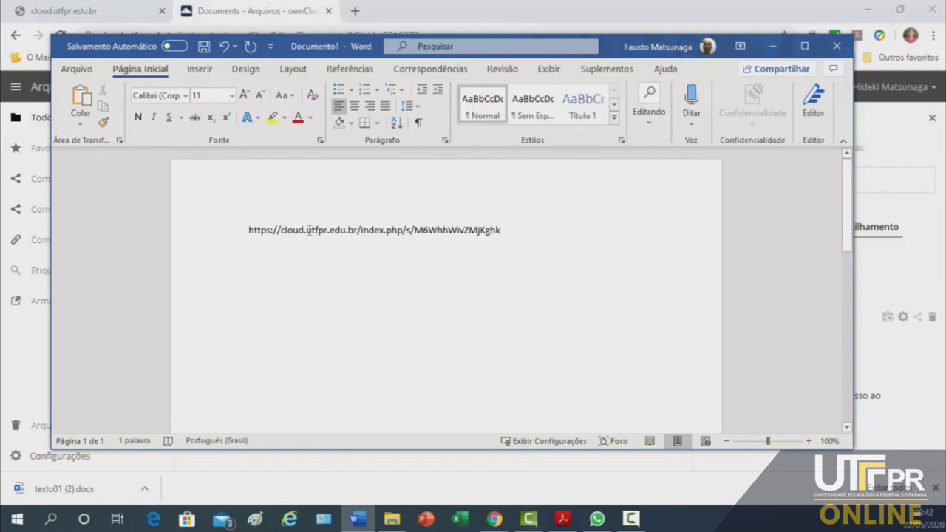
pyautogui.press('Return')
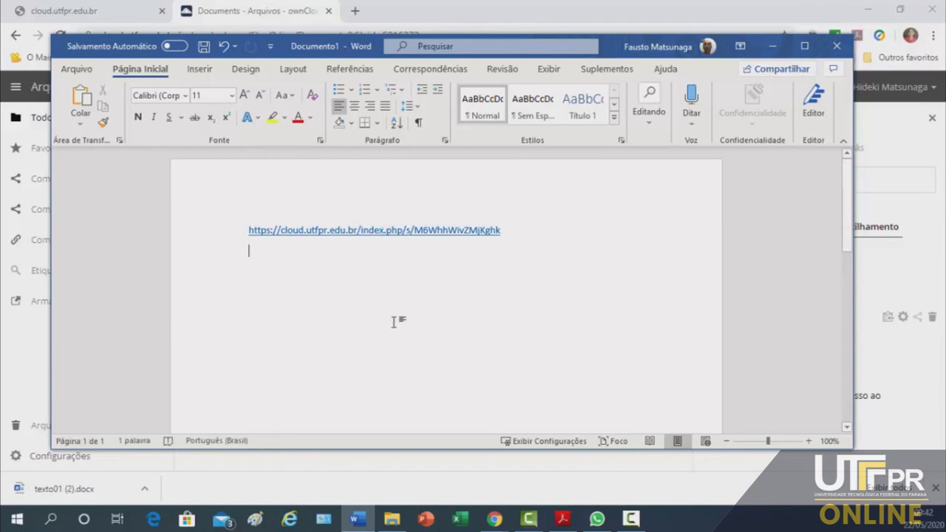
pyautogui.keyDown('ctrl'); pyautogui.click(377, 232); pyautogui.keyUp('ctrl')
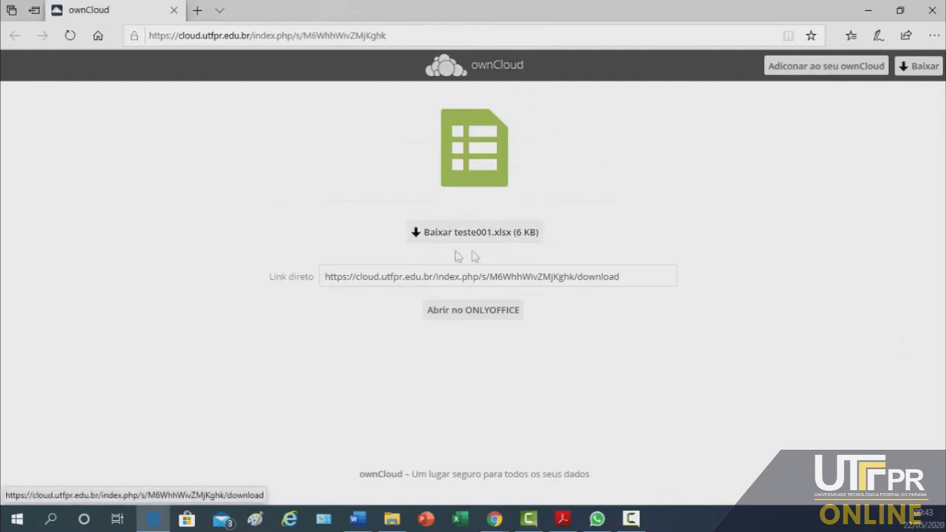
# - View teste001.xlsx in ONLYOFFICE from the public link, then go back to the download page
pyautogui.click(467, 315)
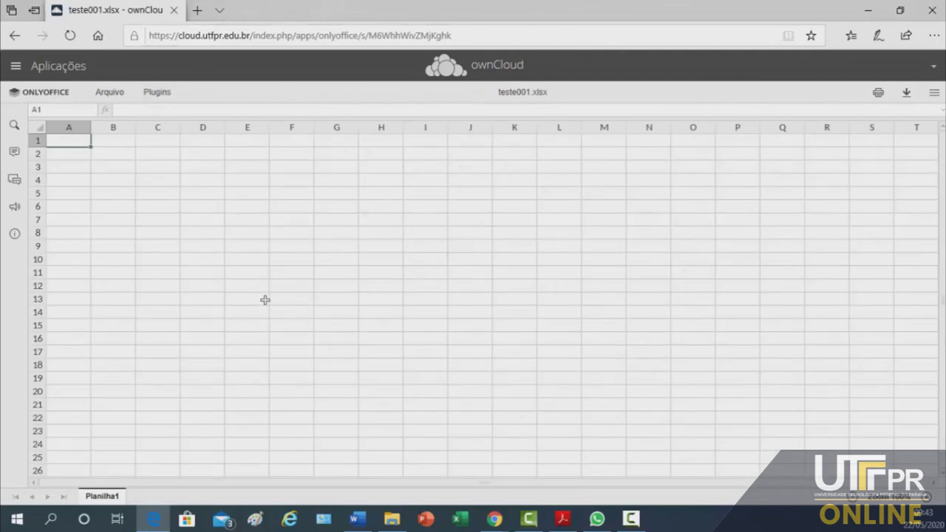
pyautogui.click(14, 38)
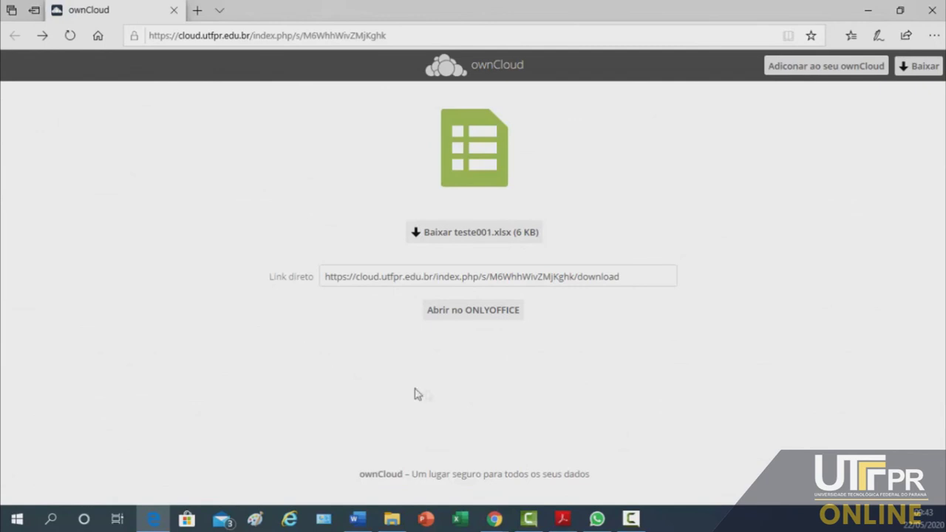
# - Close the public-link browser tab and discard the unsaved Word document
pyautogui.click(173, 15)
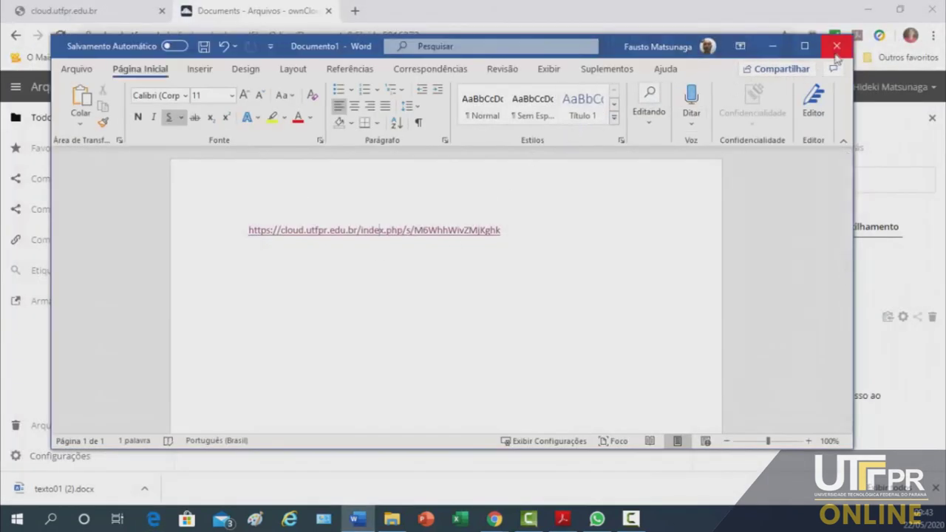
pyautogui.click(839, 52)
pyautogui.click(503, 332)
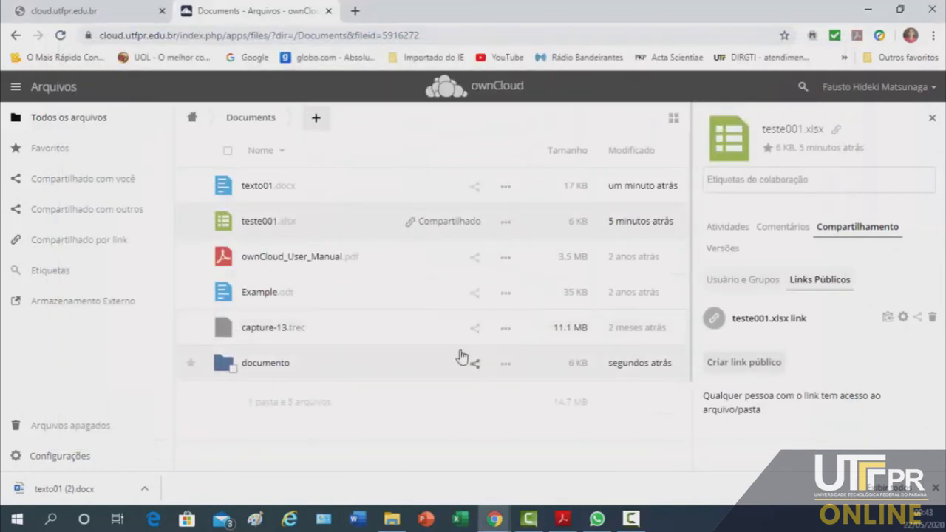